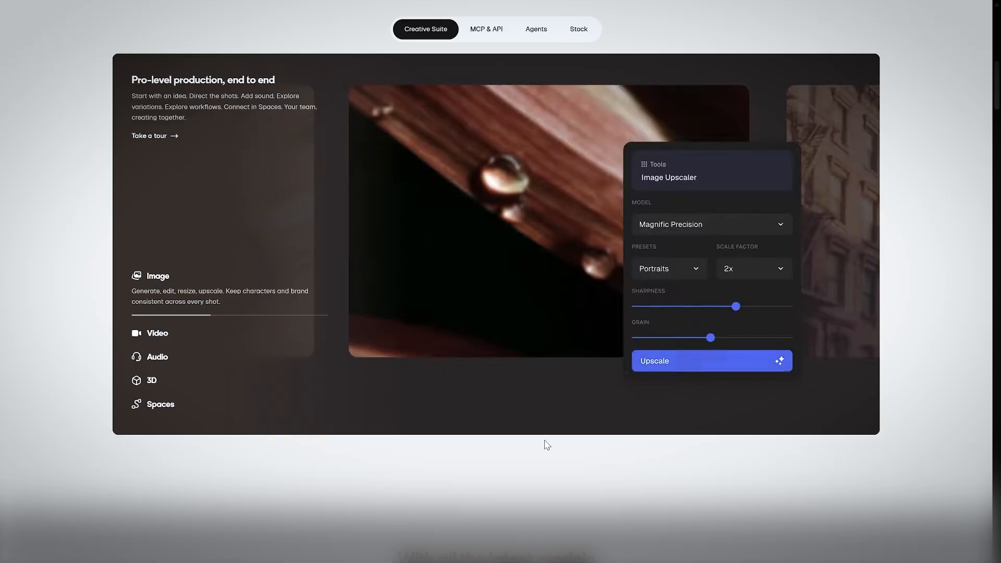
Step: Open the pricing page and switch between monthly and annual billing to compare the plans
scroll(546, 443, down, 5)
scroll(517, 332, up, 15)
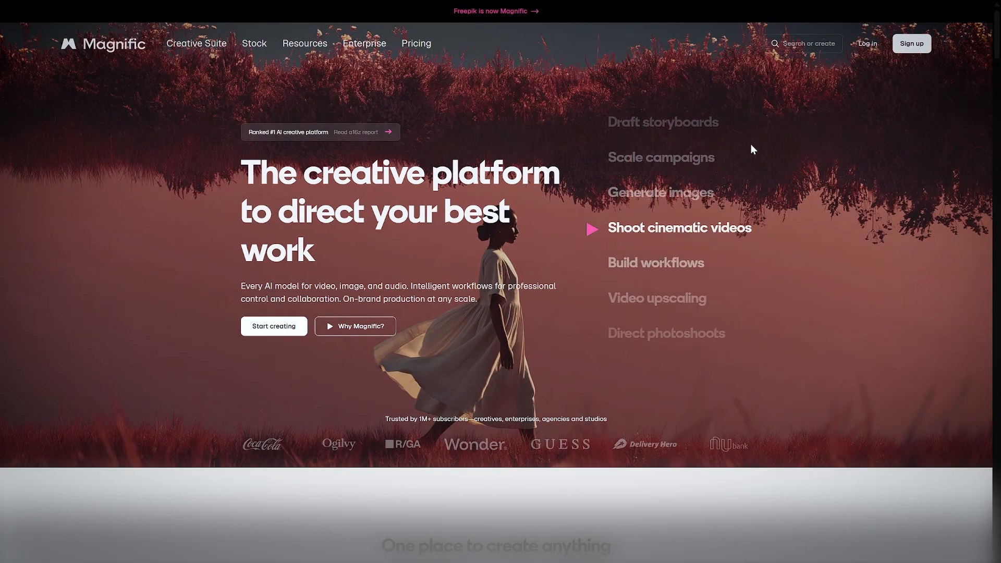
click(417, 44)
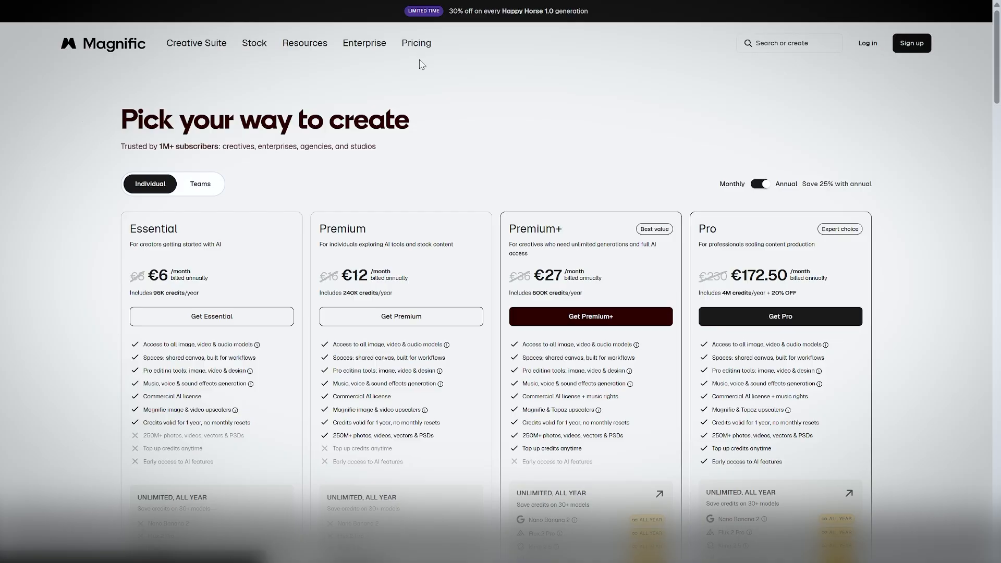
click(758, 184)
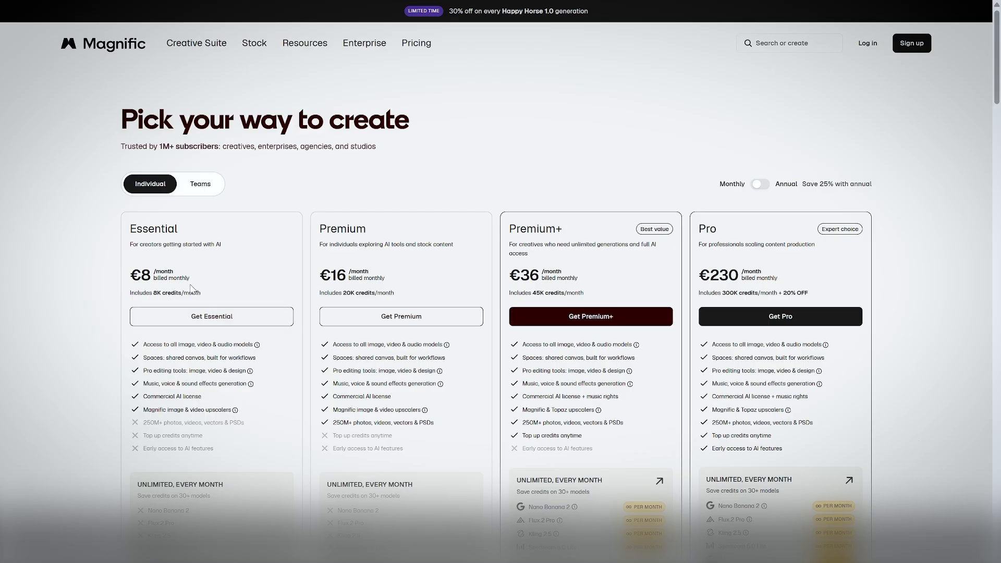
click(761, 186)
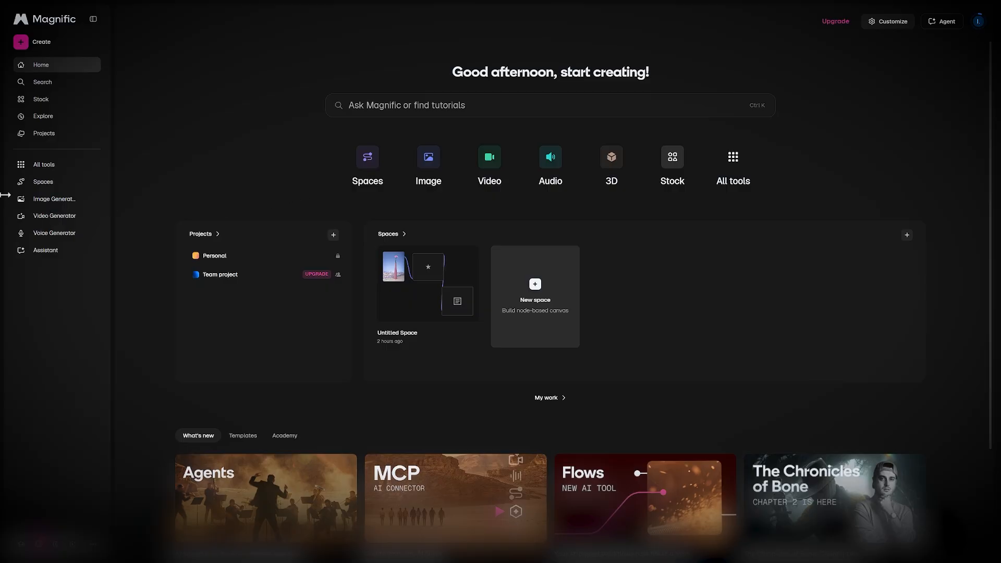
Step: Open the Video Generator tool and bring up the full list of video models
click(57, 217)
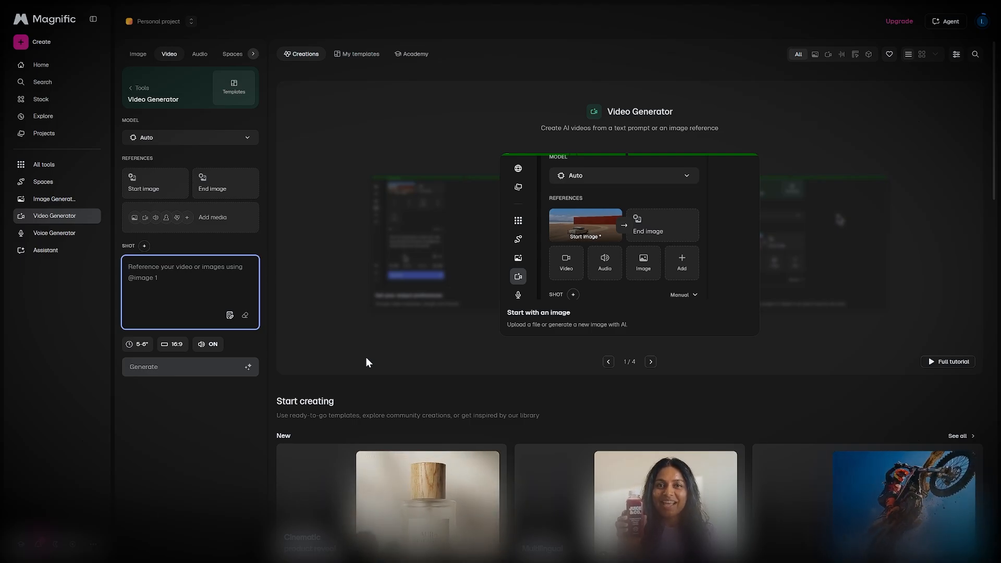
click(225, 145)
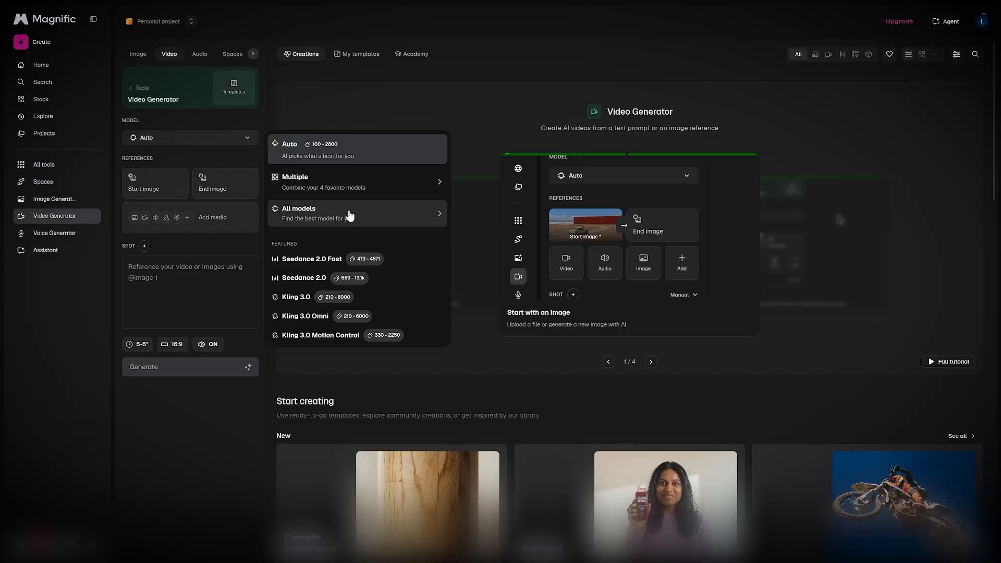
click(350, 215)
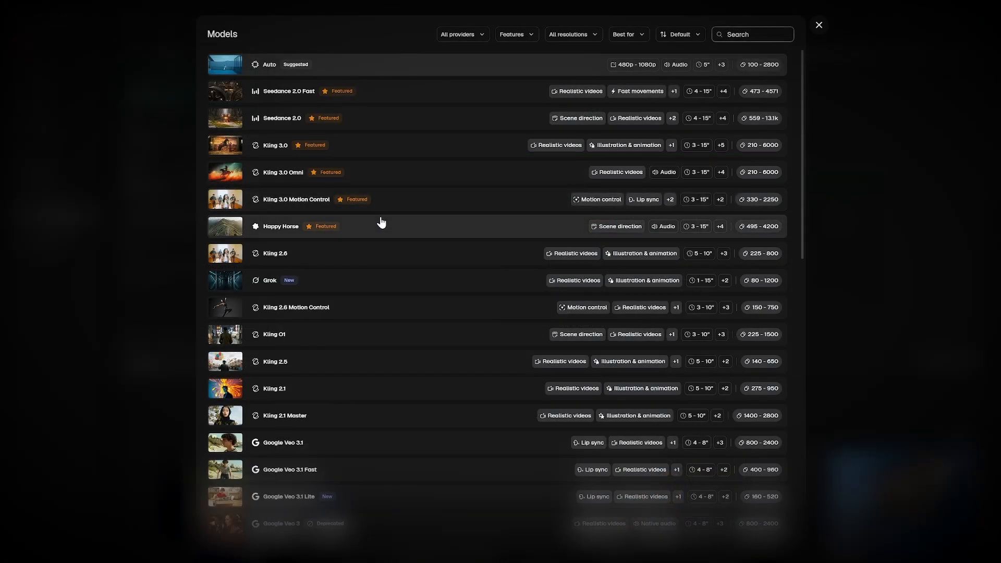
Step: Scroll through the models list to review the available video models
scroll(461, 323, down, 15)
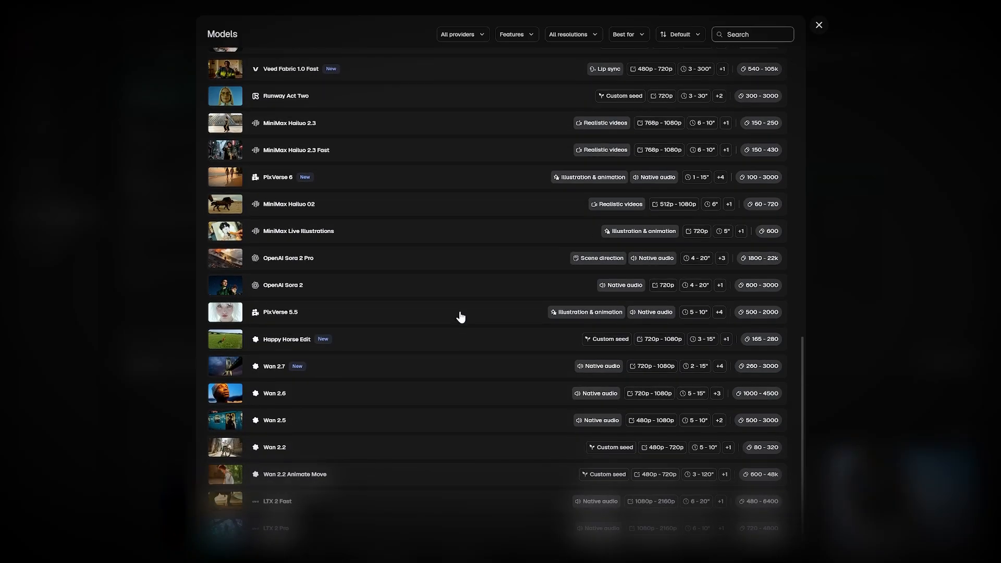
scroll(460, 317, up, 15)
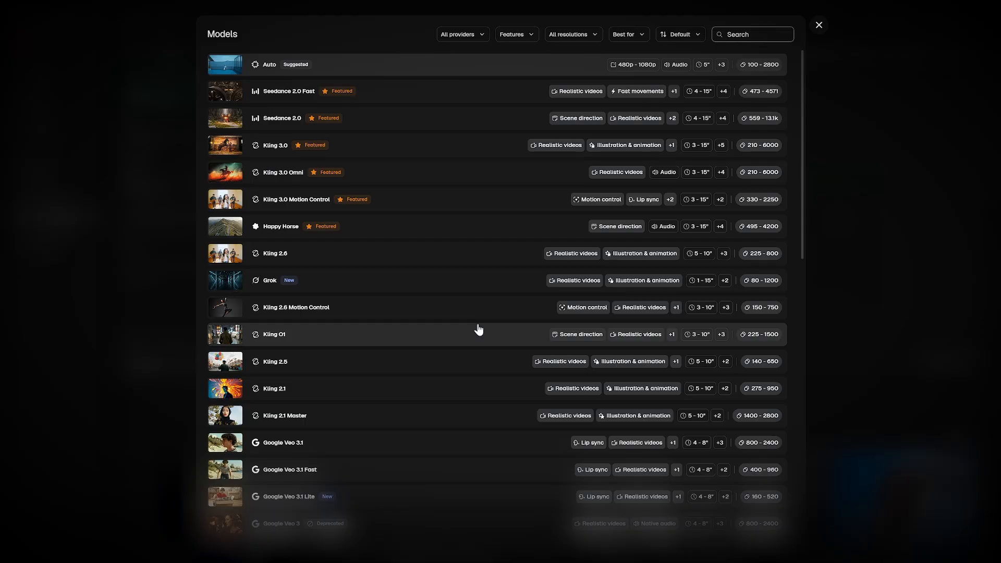
scroll(474, 330, down, 8)
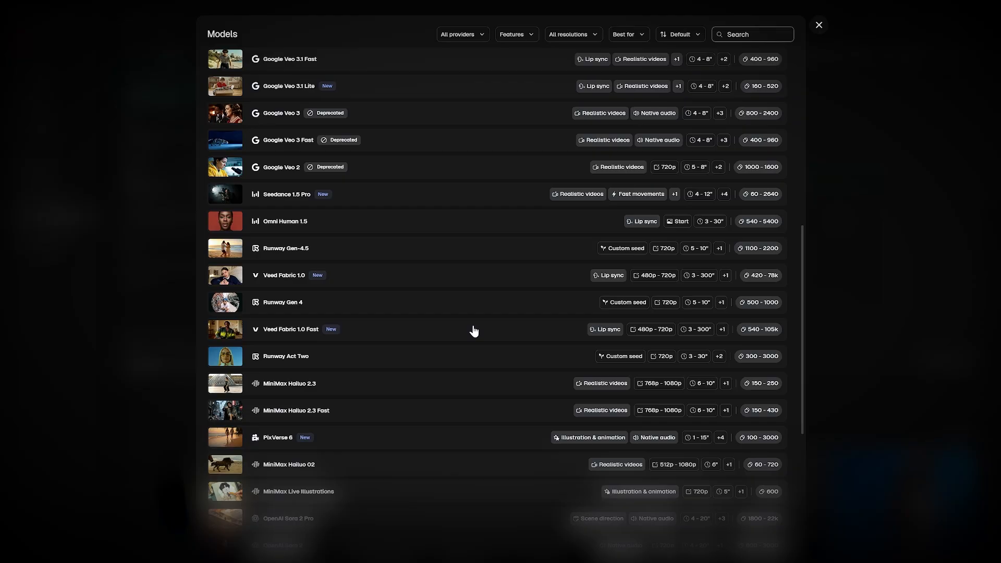
scroll(474, 330, down, 5)
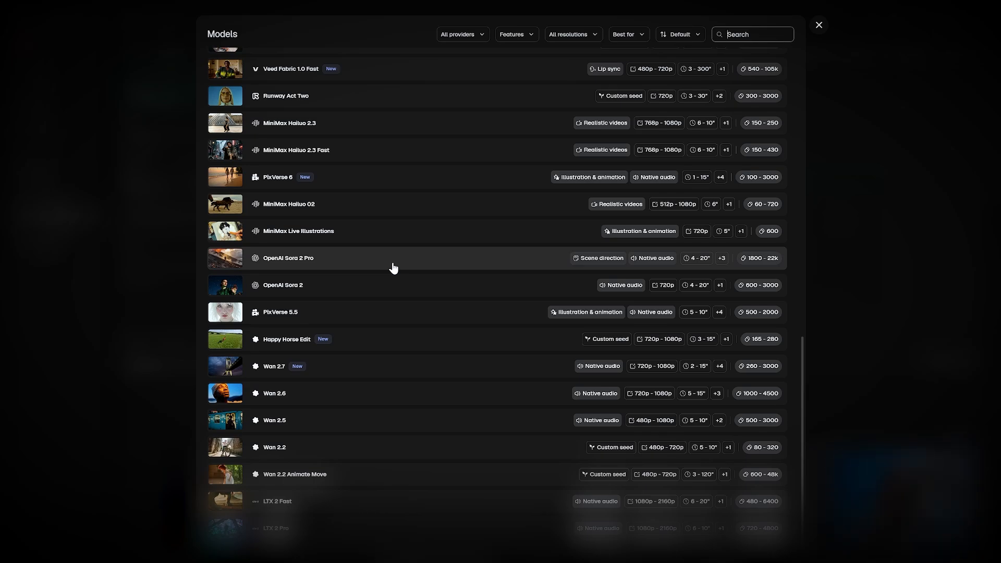
scroll(521, 268, up, 10)
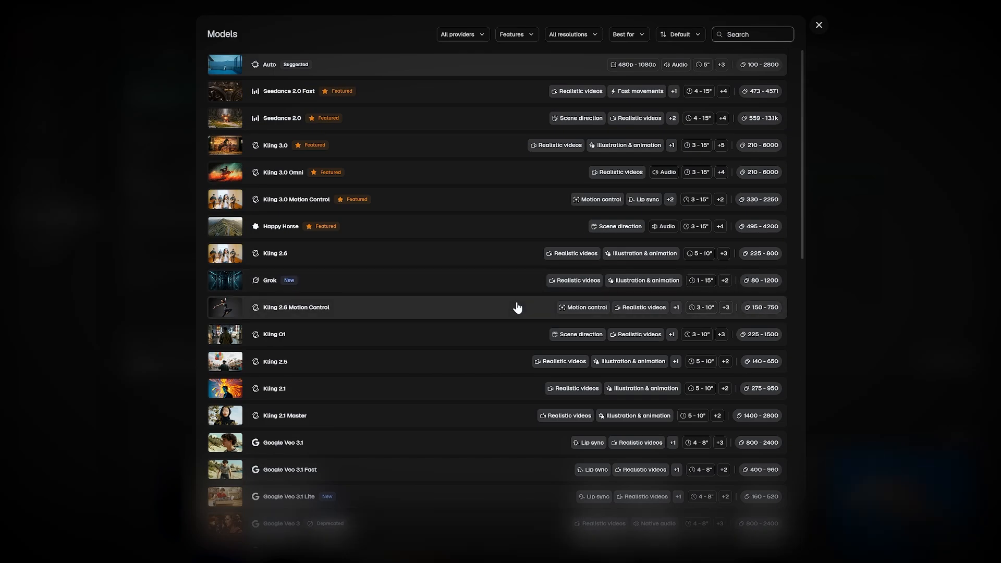
scroll(516, 306, down, 8)
scroll(517, 307, down, 5)
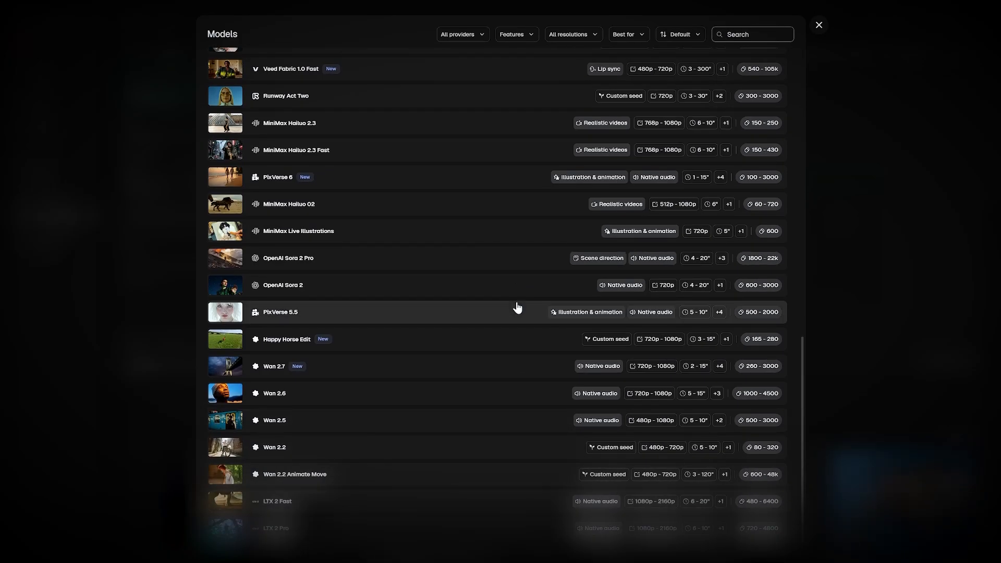
scroll(517, 313, up, 10)
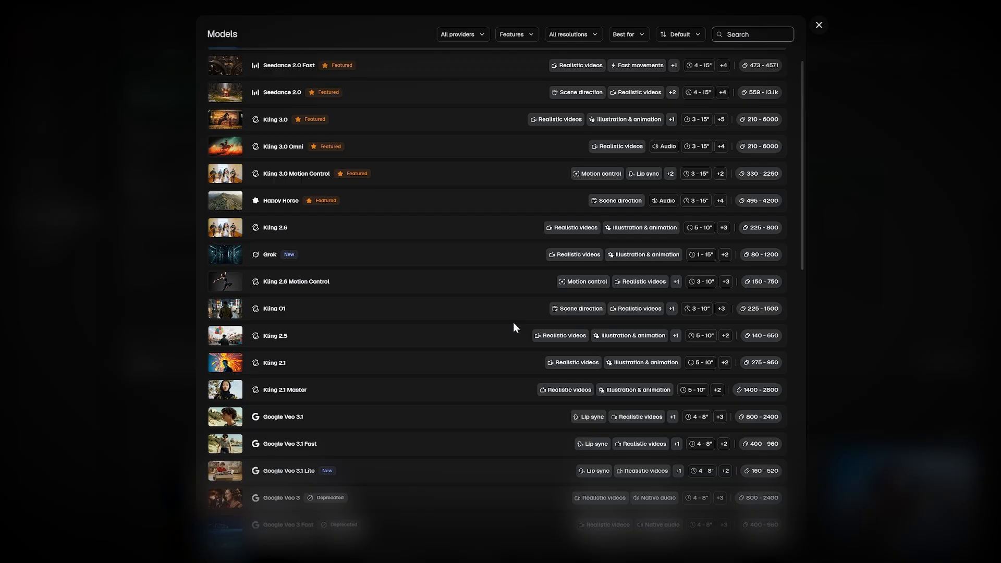
scroll(513, 322, up, 1)
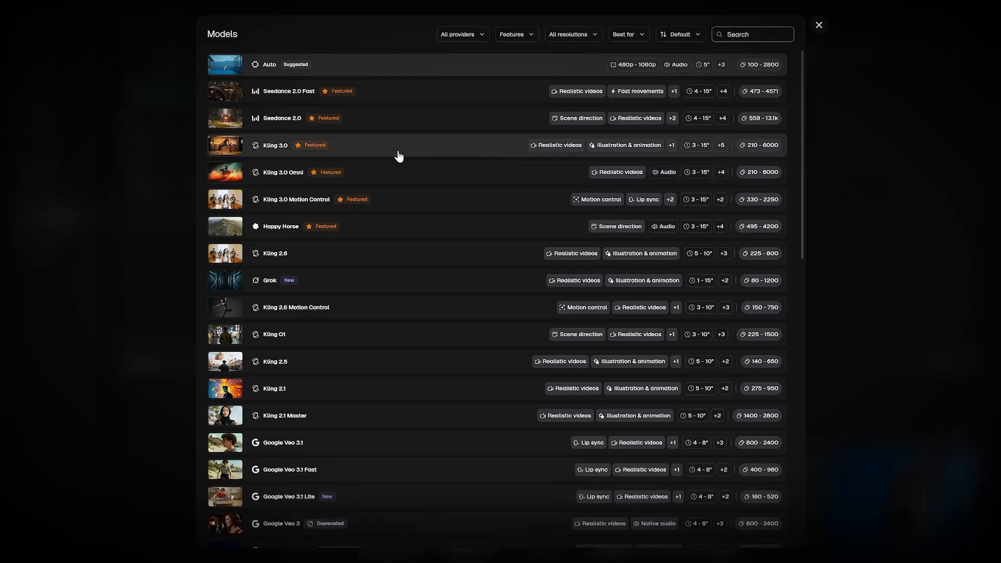
Step: Search the models list for seeda, clear the search and keep browsing the models
text(seeda)
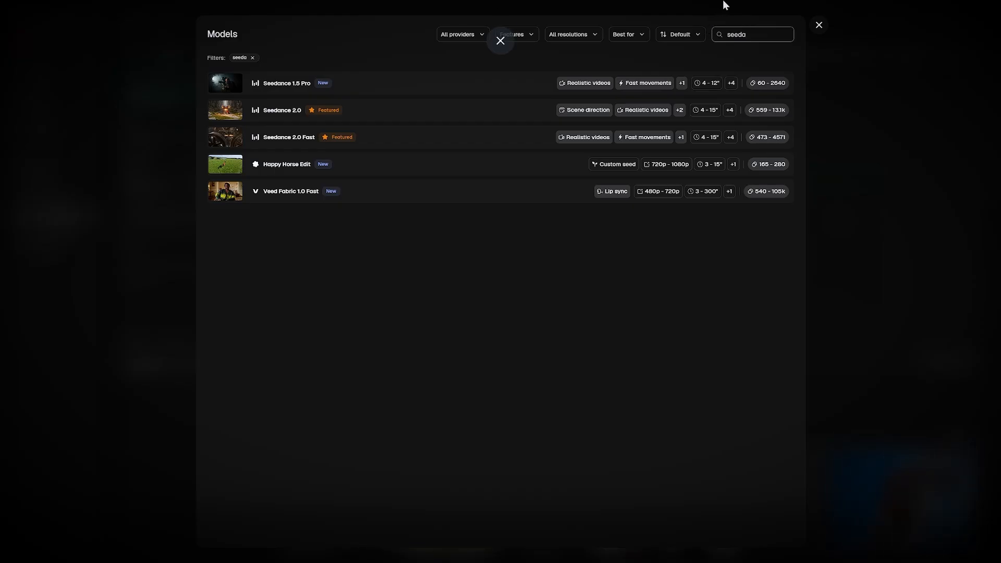
double_click(729, 34)
key(BackSpace)
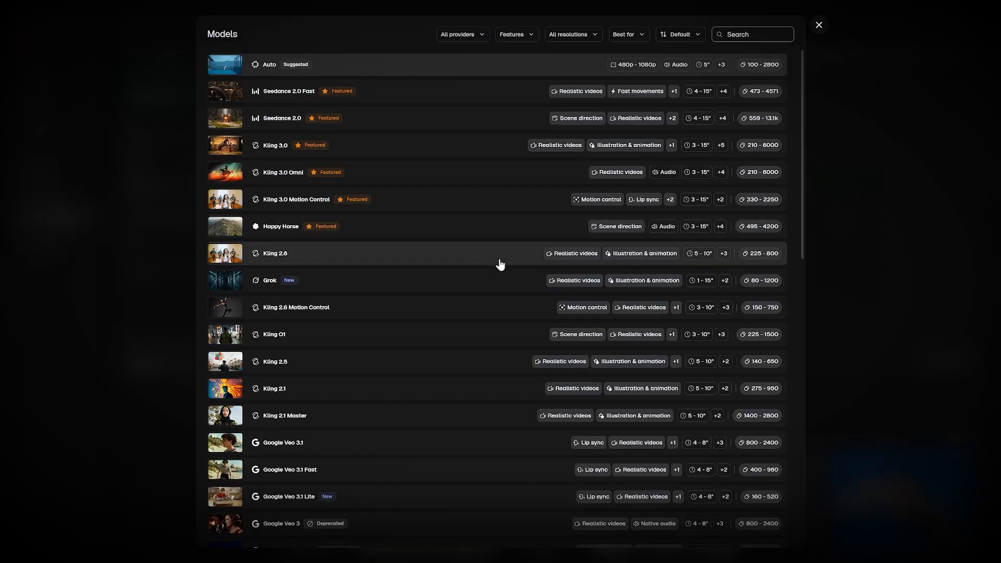
scroll(501, 264, down, 12)
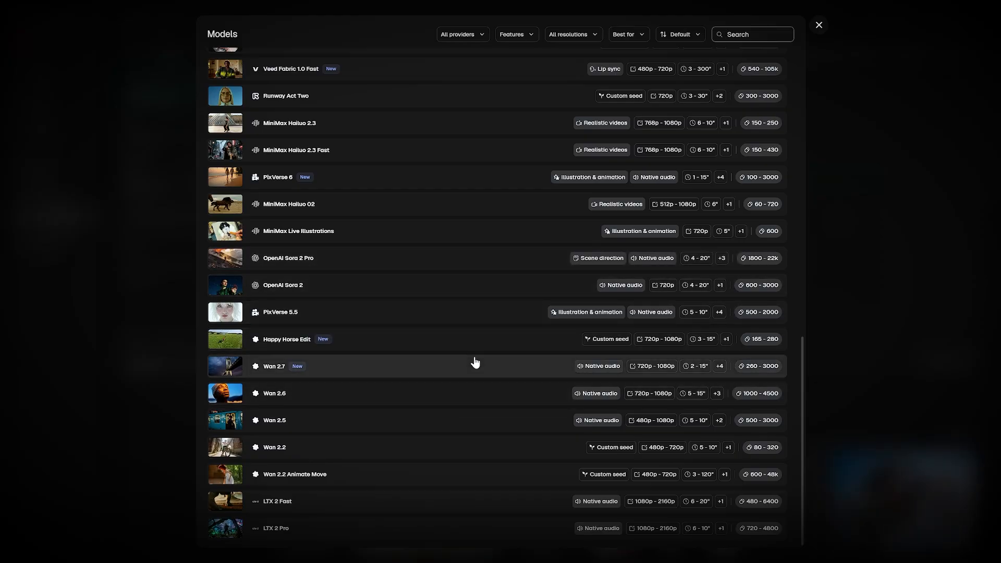
scroll(536, 290, up, 10)
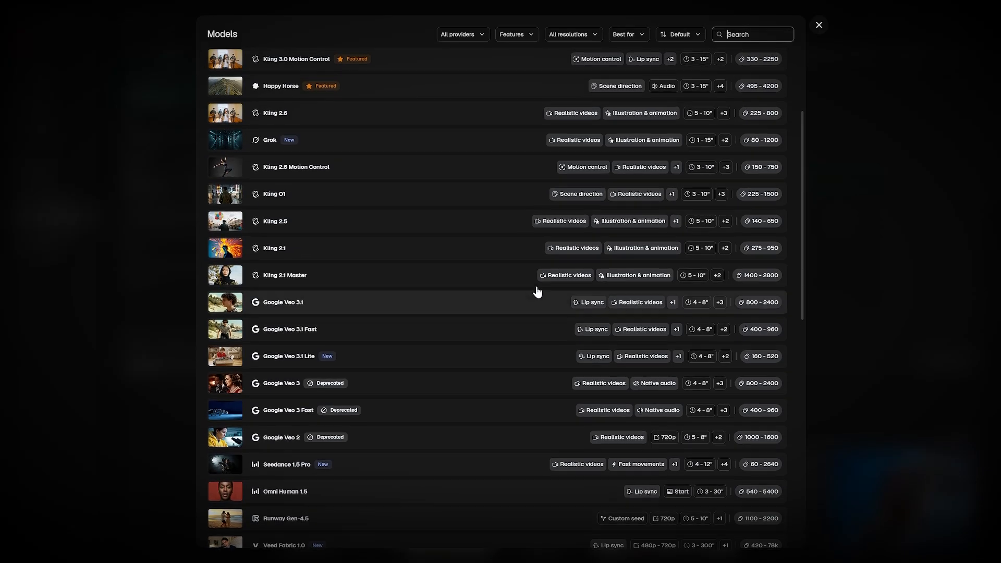
scroll(548, 272, down, 4)
scroll(554, 264, down, 5)
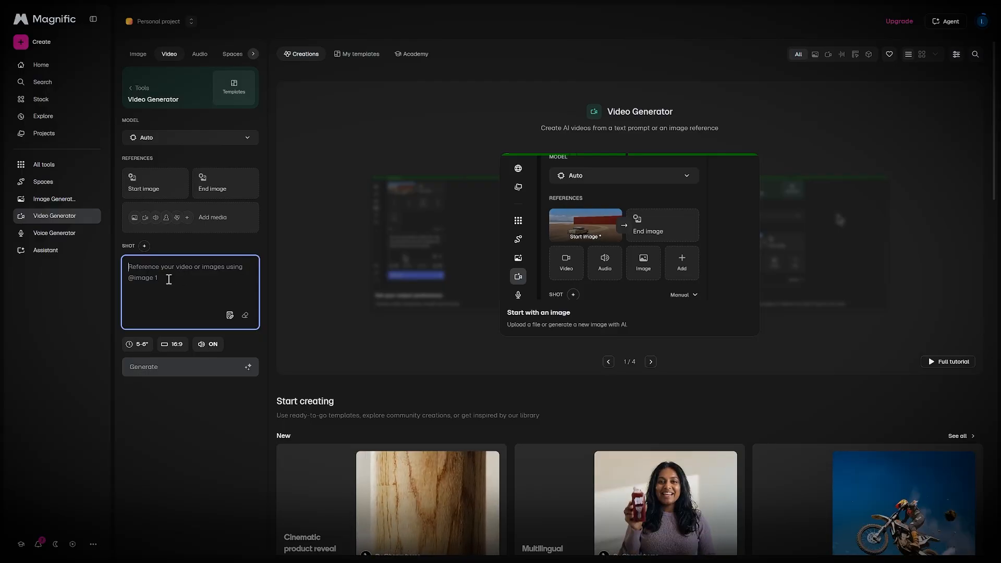
Step: Paste the prompt 'The camera slowly tracks forward while the volcanic embers float upward violently across the lens, maintaining absolute face consistency.'
text(The camera slowly tracks forward while the volcanic embers float upward violently across the lens, maintaining absolute face consistency.)
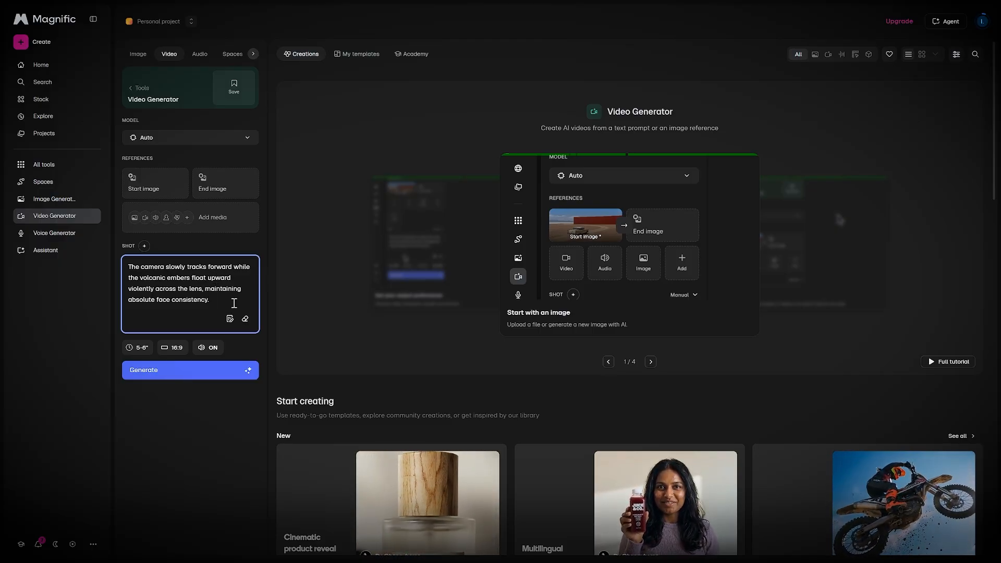
text(@)
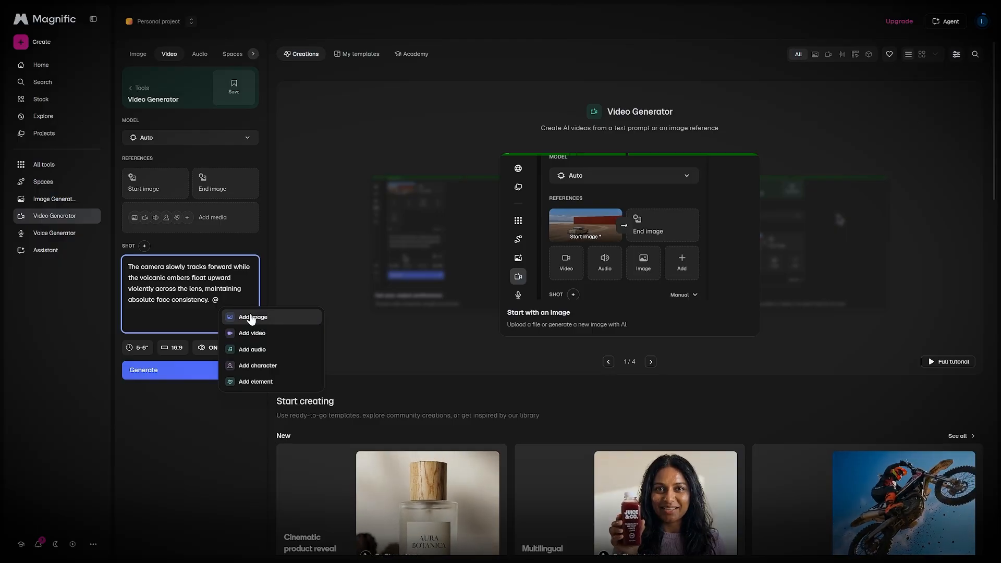
click(252, 317)
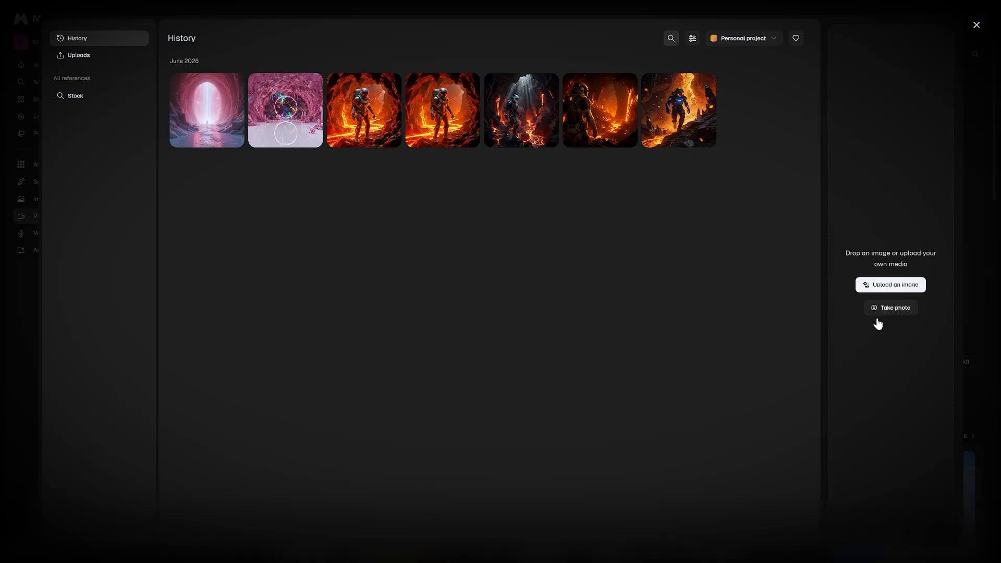
click(976, 24)
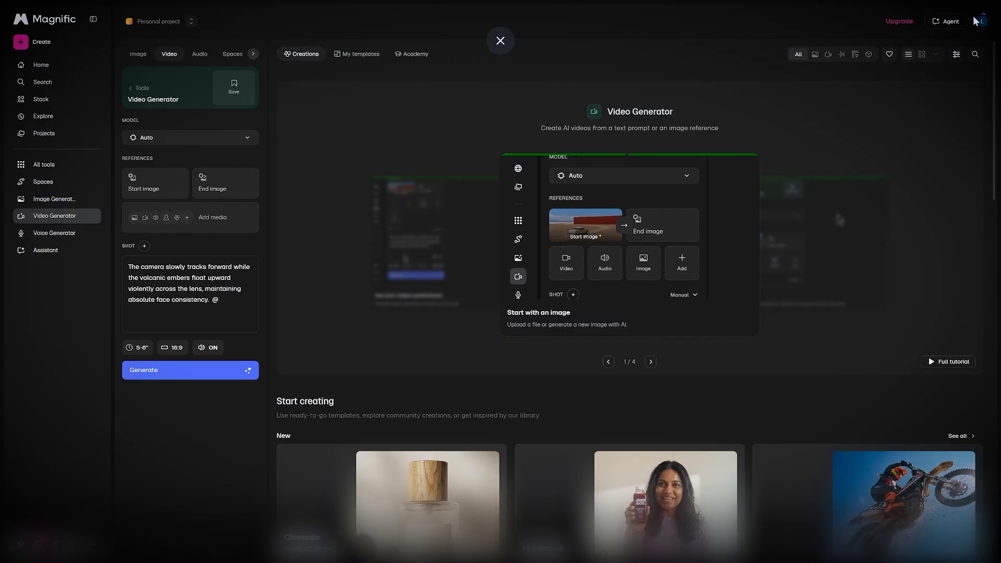
click(230, 300)
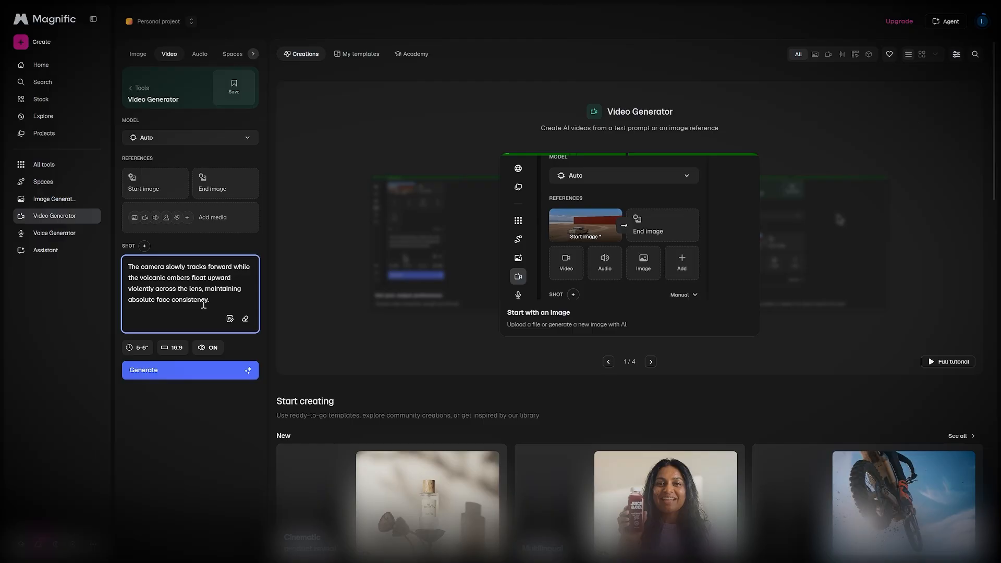
drag(234, 267, 193, 289)
click(167, 268)
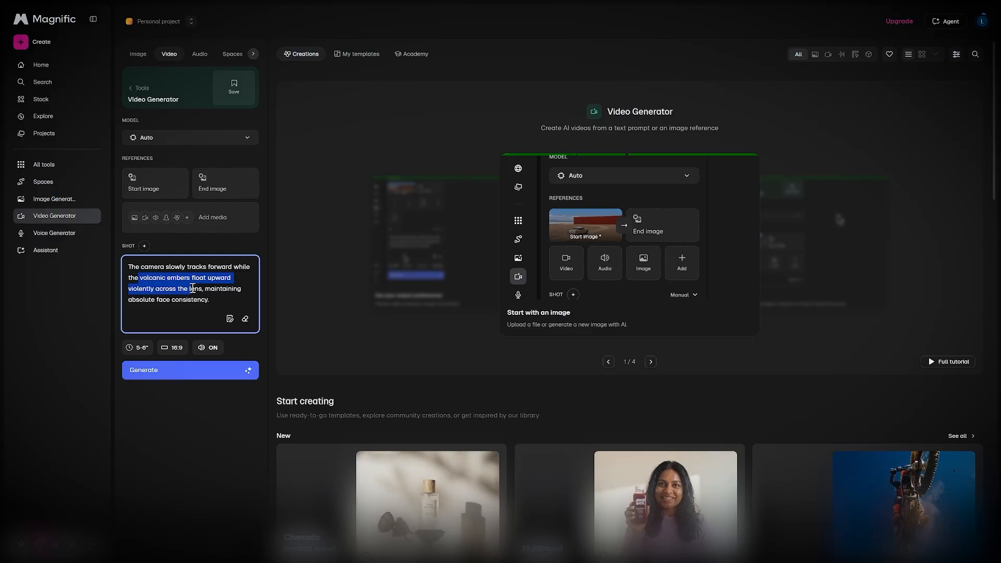
click(193, 289)
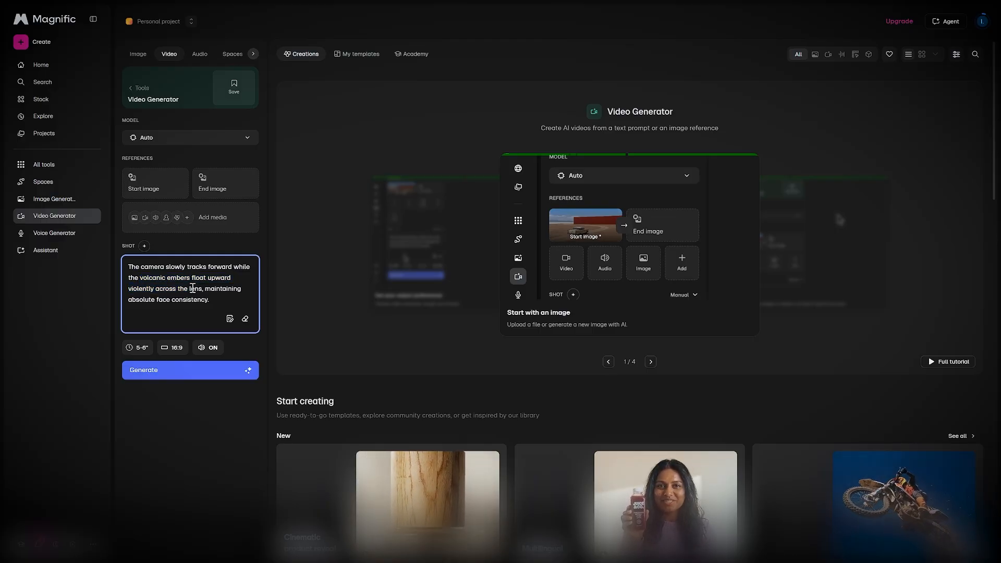
drag(205, 288, 229, 298)
click(229, 298)
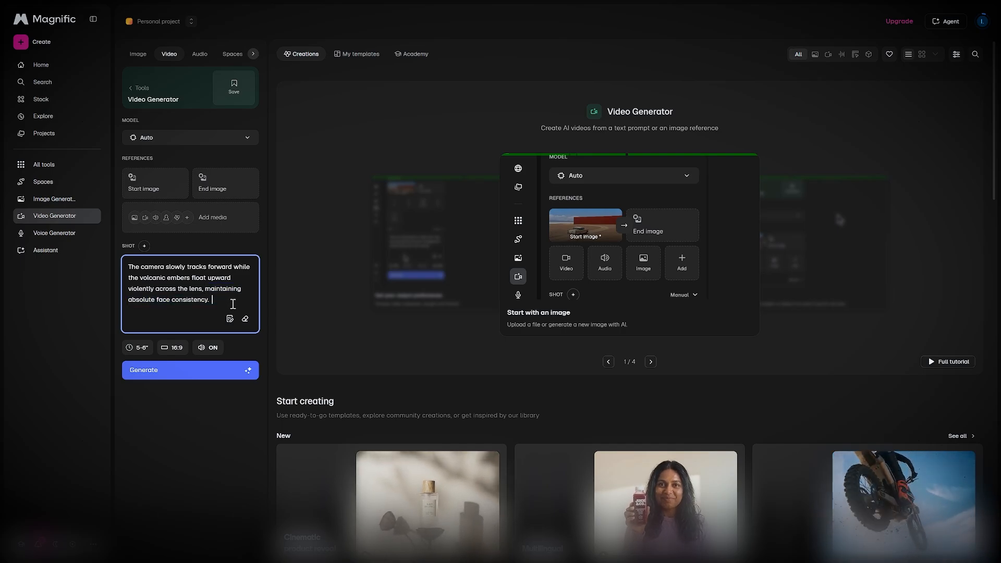
Step: Add the armored figure image from the history as an image reference at the end of the prompt
text(2)
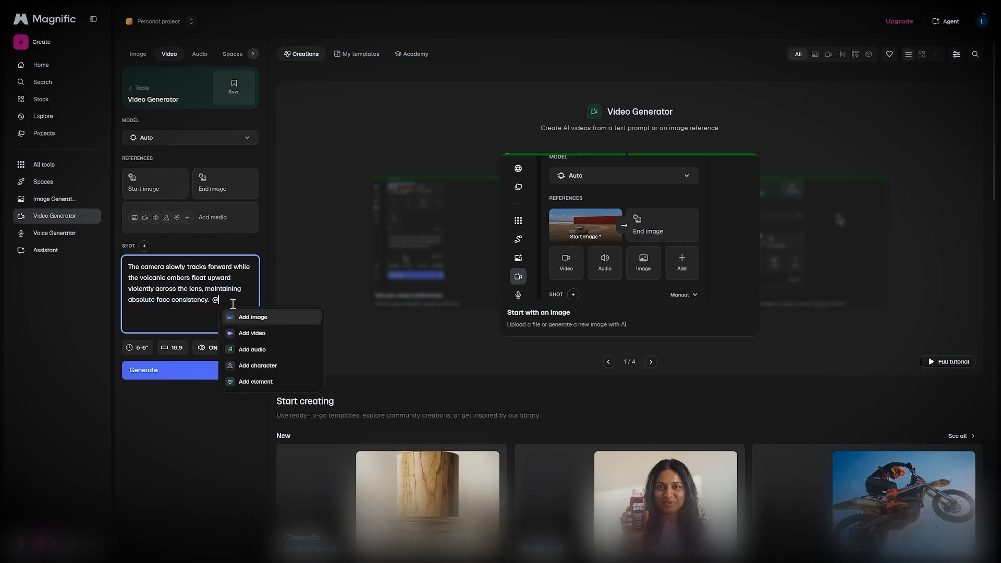
click(242, 314)
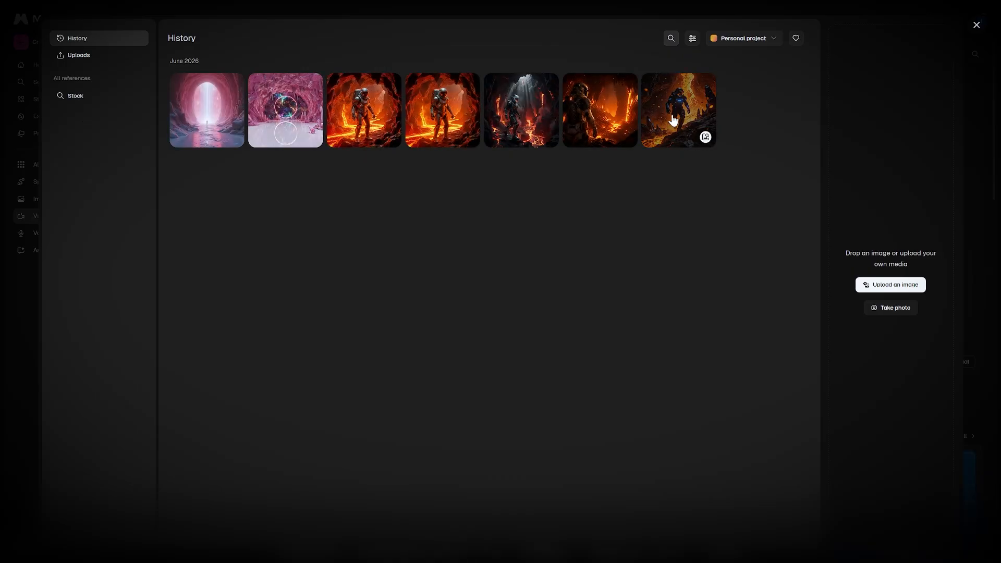
click(669, 120)
click(934, 524)
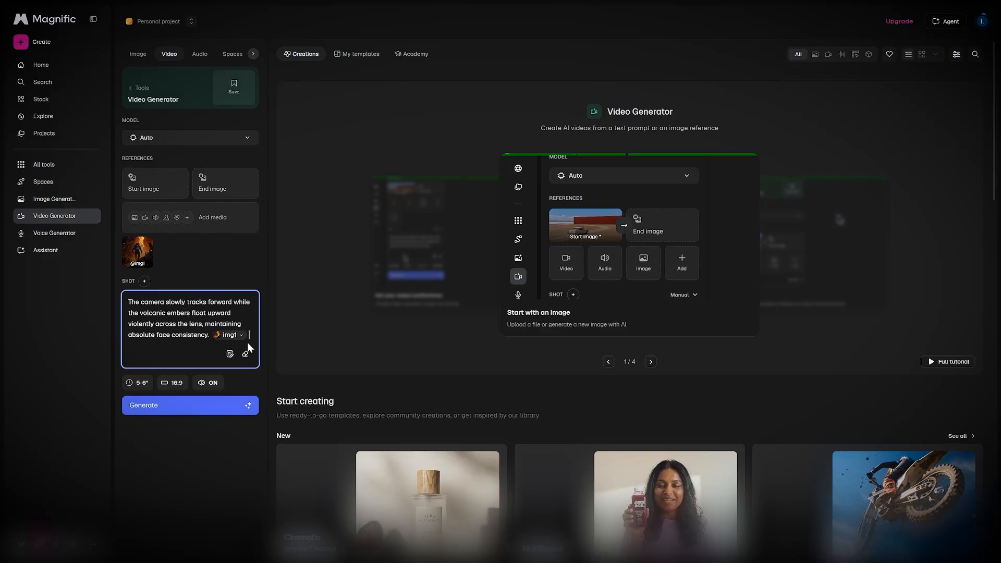
Step: Append 'use this as my character' after the image reference in the prompt
text(use this o)
text(s m)
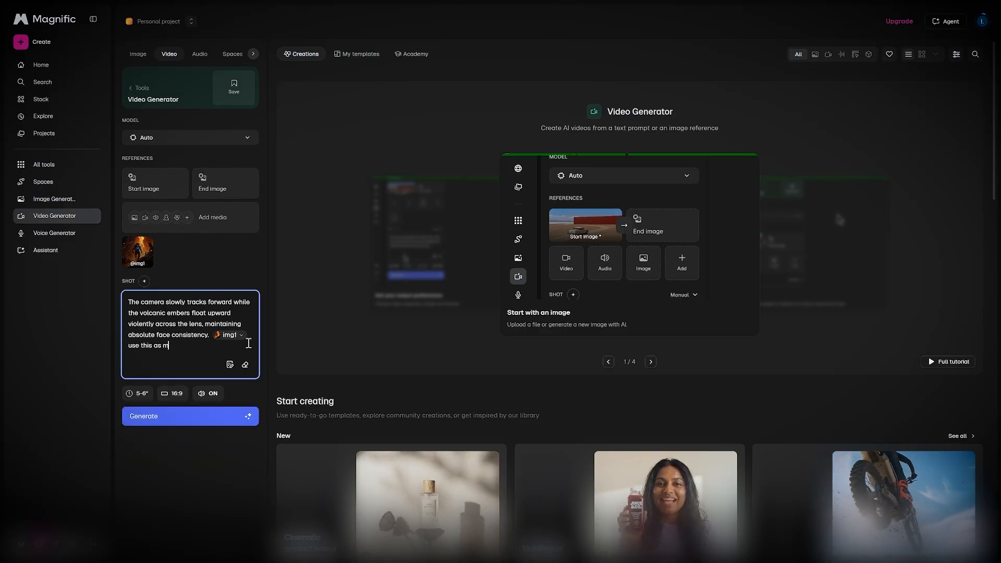
text(y character)
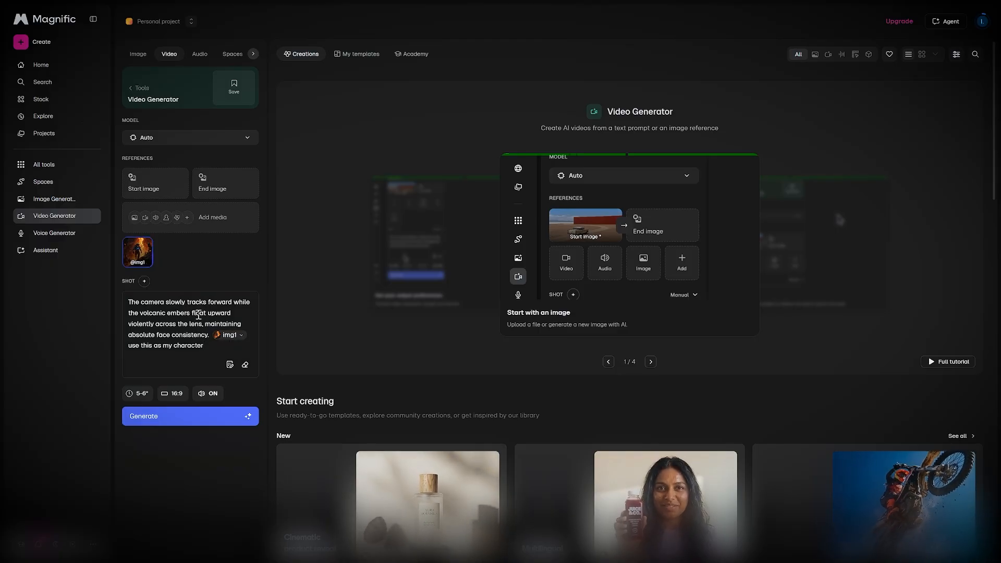
click(144, 283)
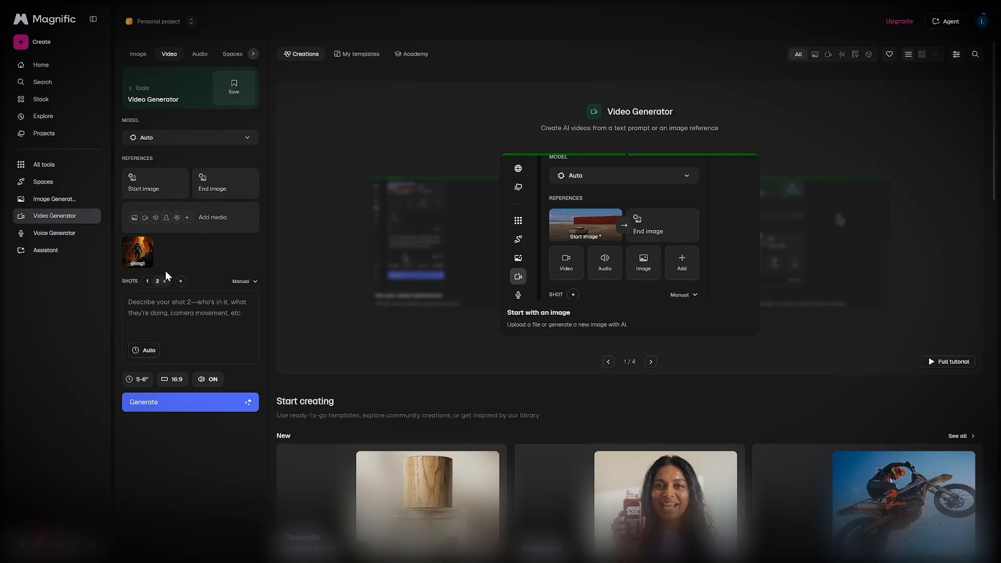
click(164, 282)
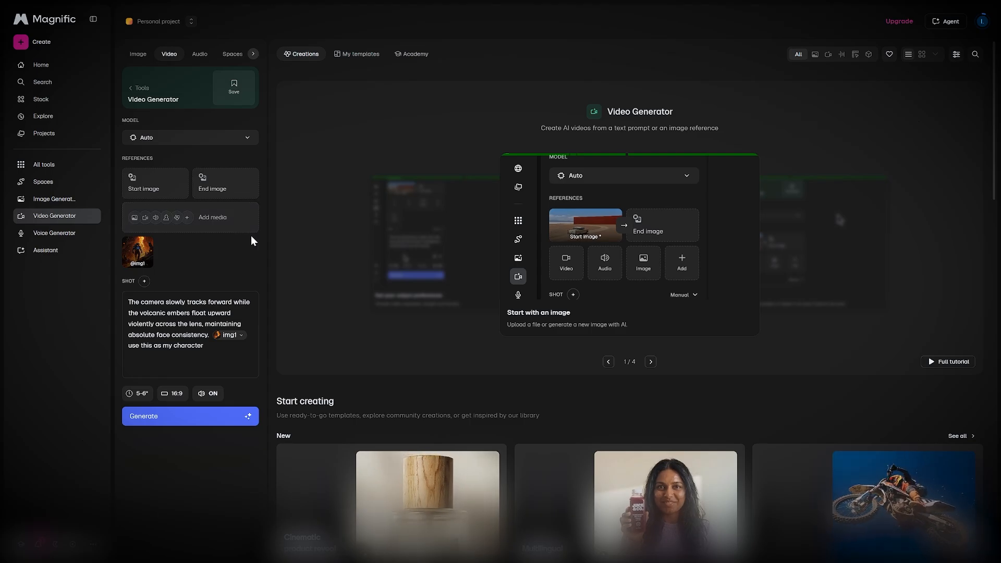
Step: Set the video duration to 5-6" (Short)
click(163, 191)
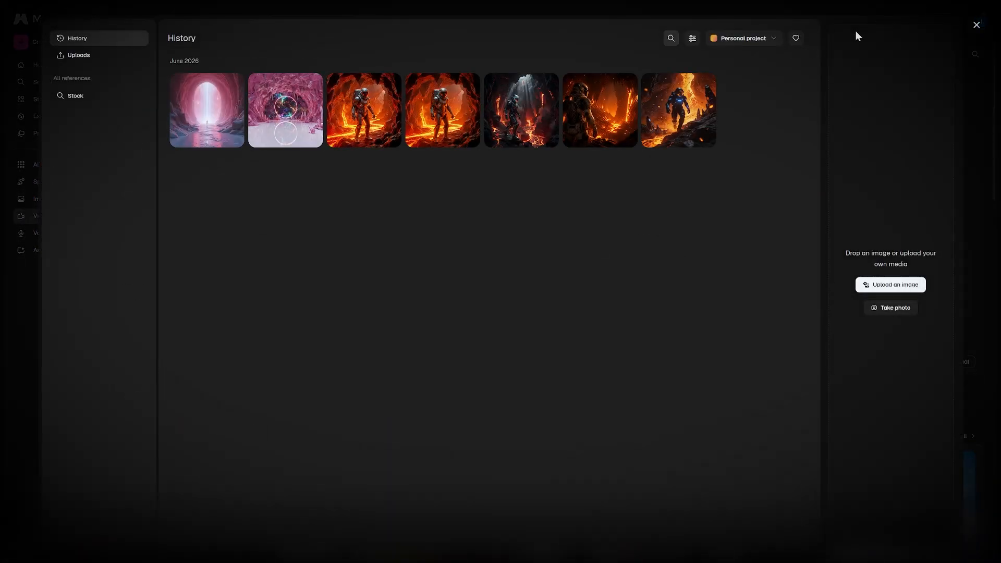
click(977, 26)
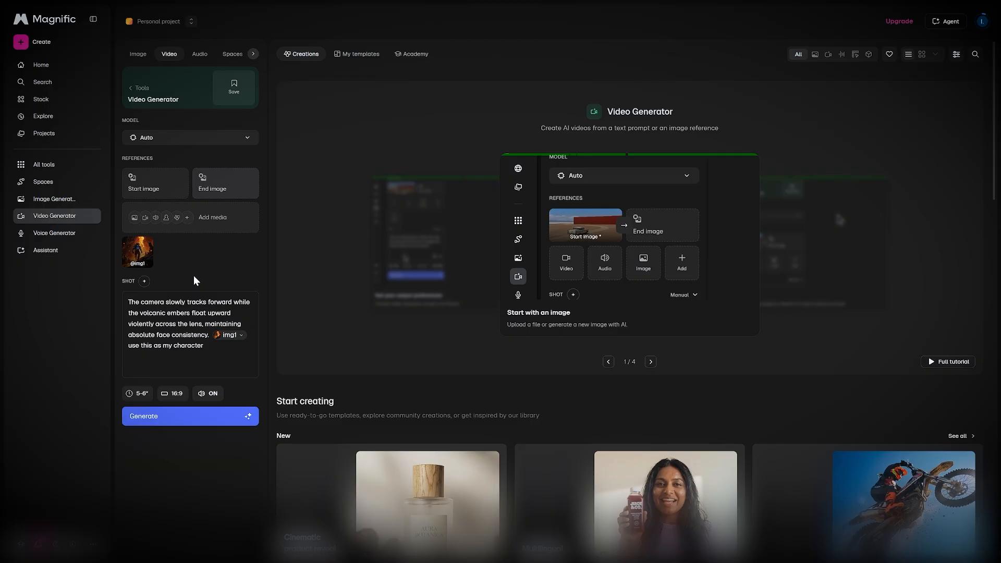
click(222, 349)
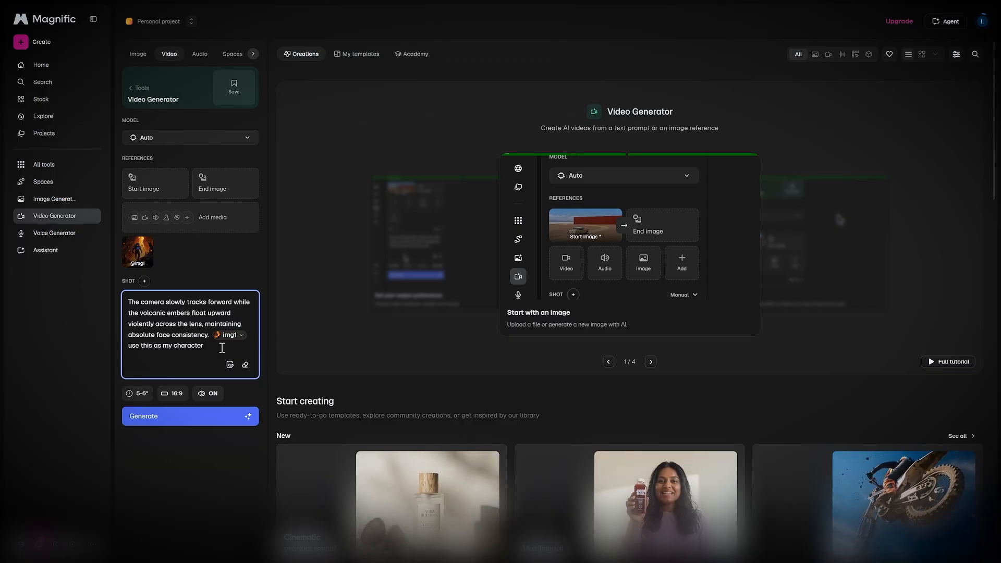
click(141, 395)
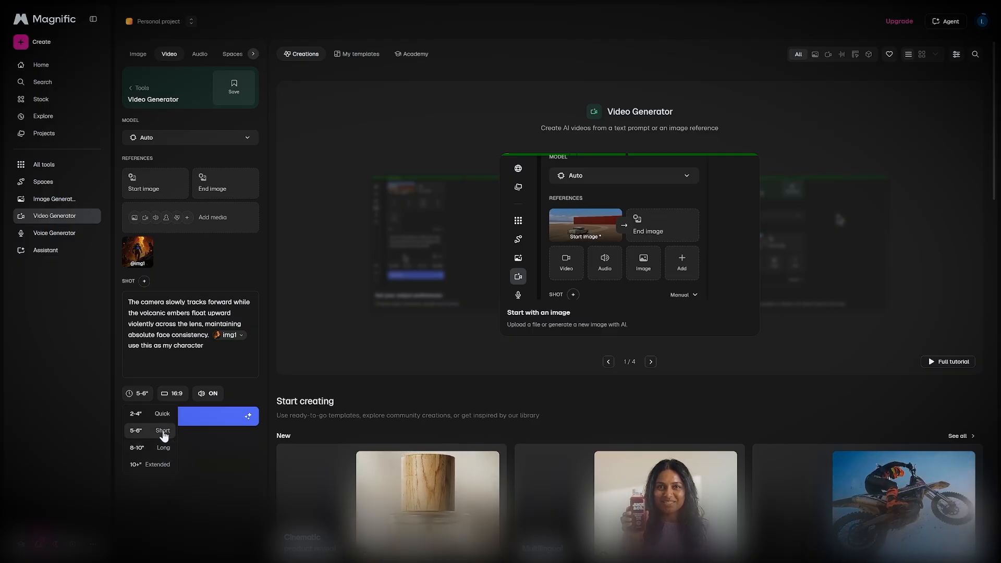
click(165, 436)
Step: Check the aspect ratio option and toggle the audio off and back on
click(175, 393)
click(192, 452)
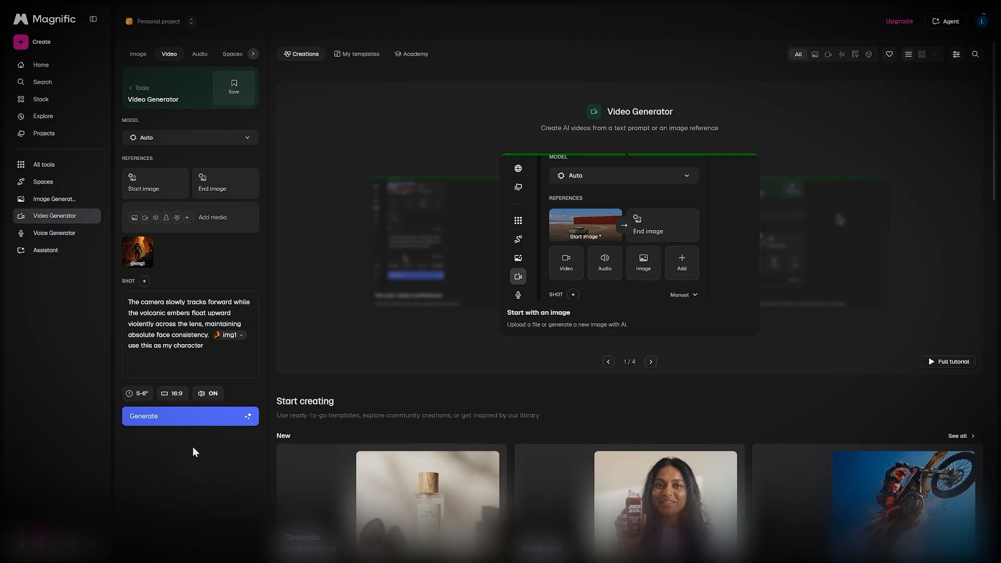
click(172, 415)
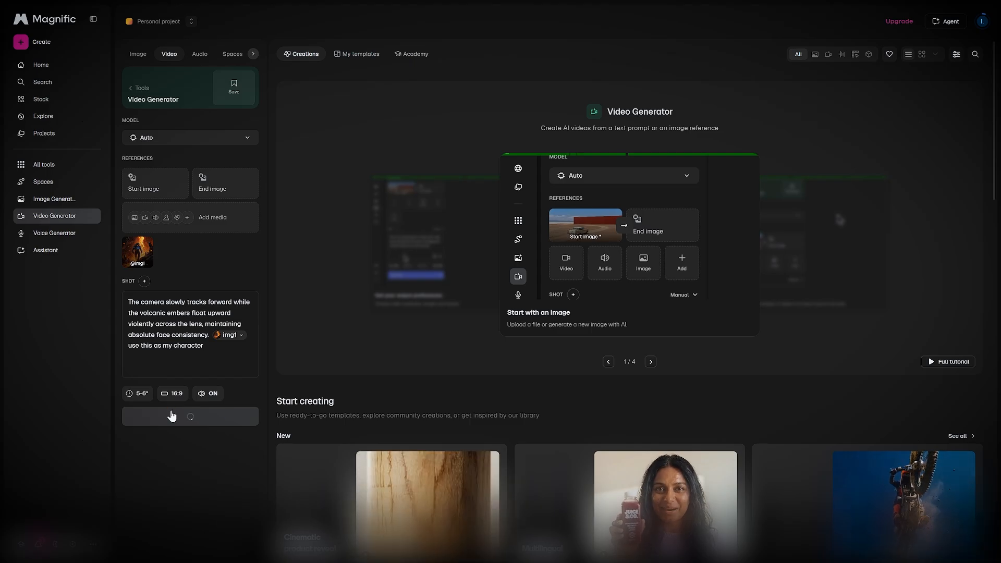
click(205, 397)
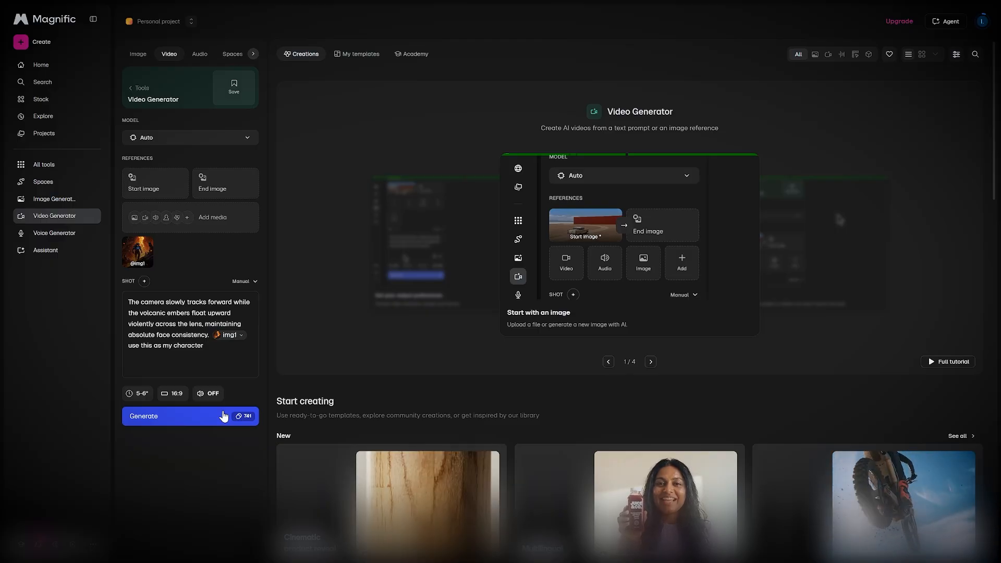
click(205, 396)
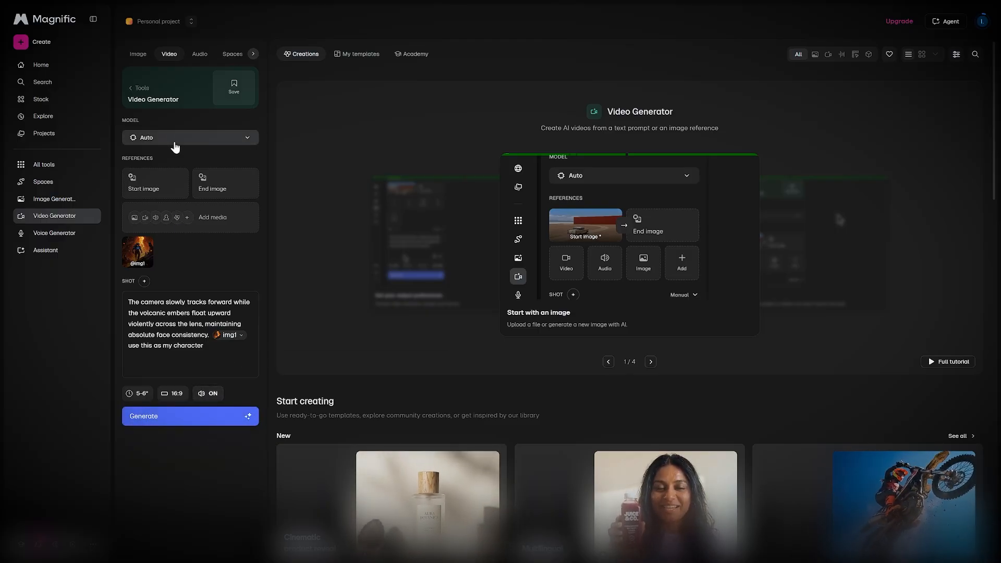
Step: Keep the Auto model and generate the video
click(241, 139)
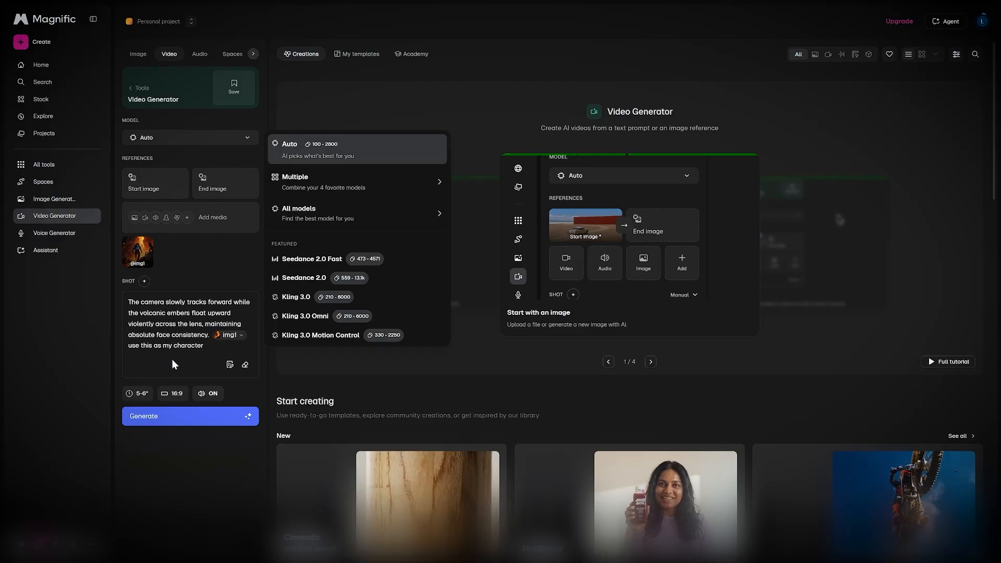
click(188, 352)
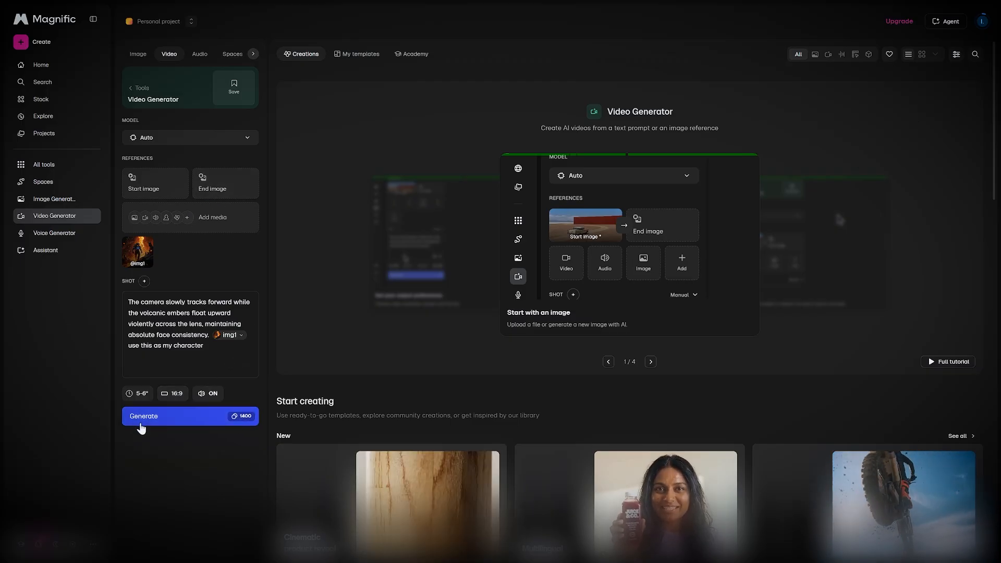
click(206, 137)
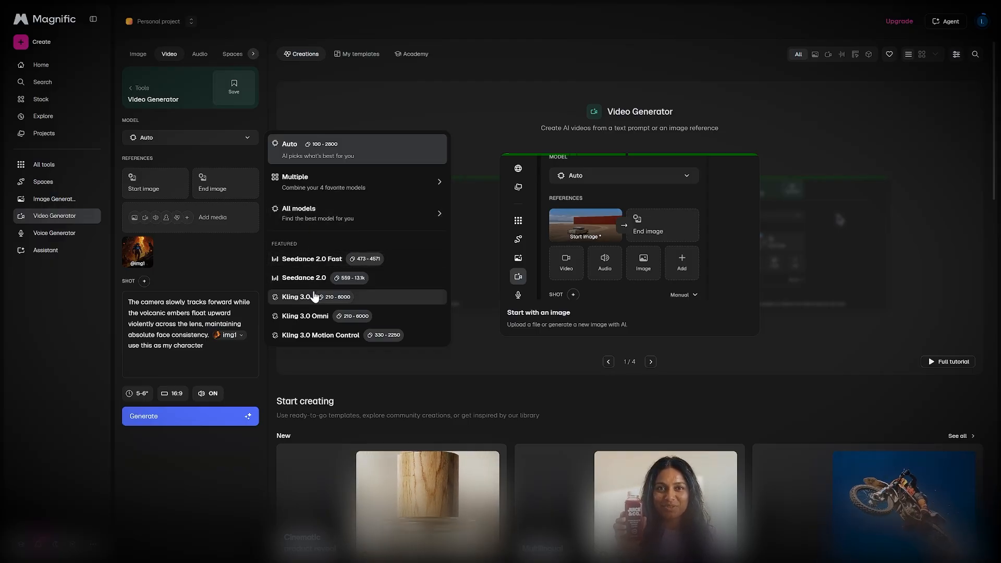
click(187, 462)
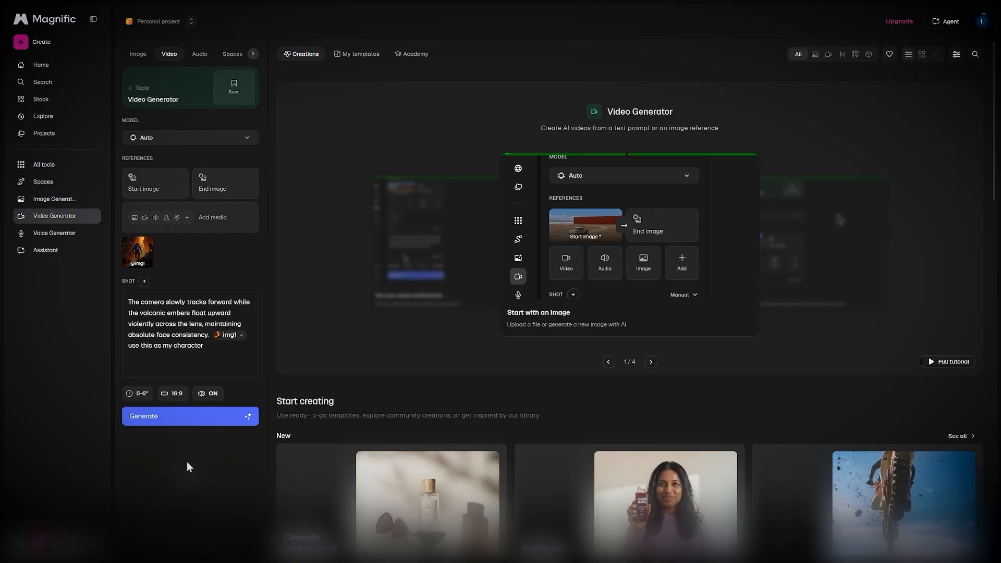
click(163, 143)
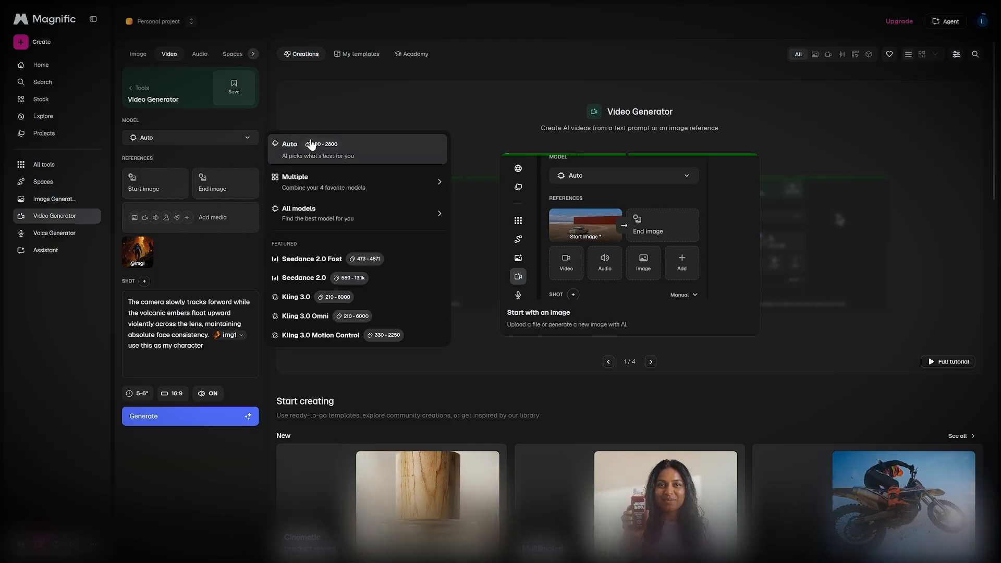
click(195, 445)
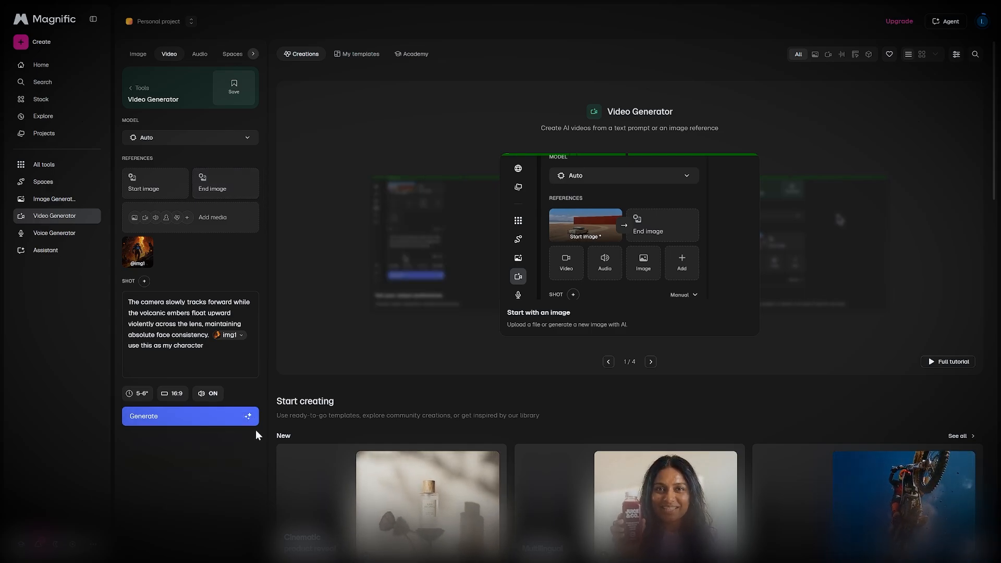
click(192, 418)
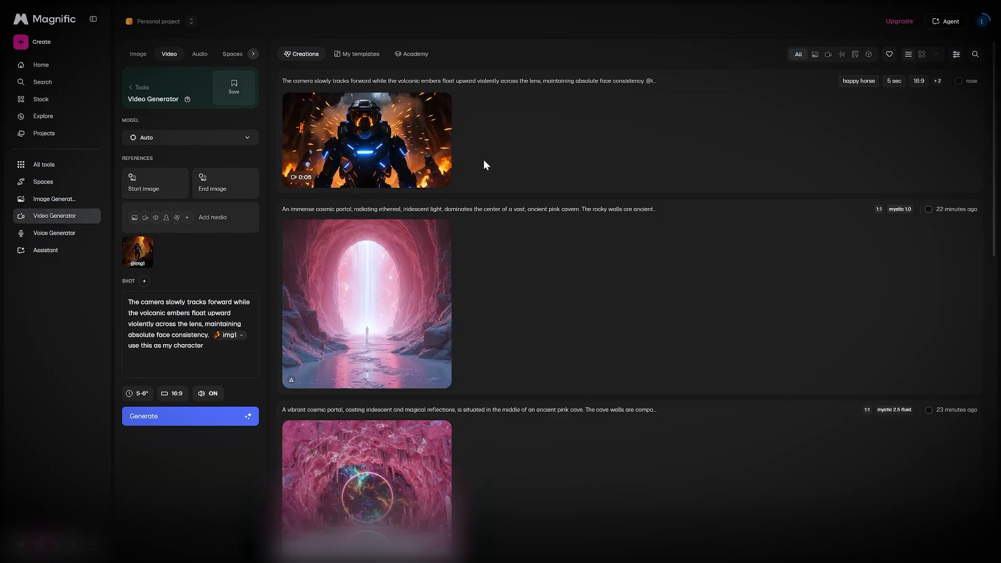
Step: Open the generated video and play it with the sound muted
mouse_move(408, 159)
click(389, 146)
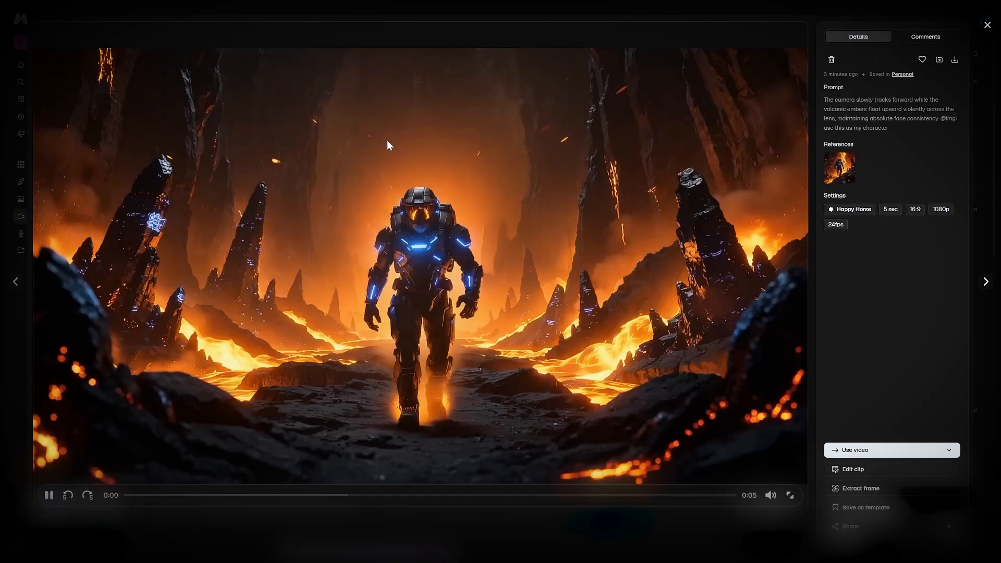
click(348, 341)
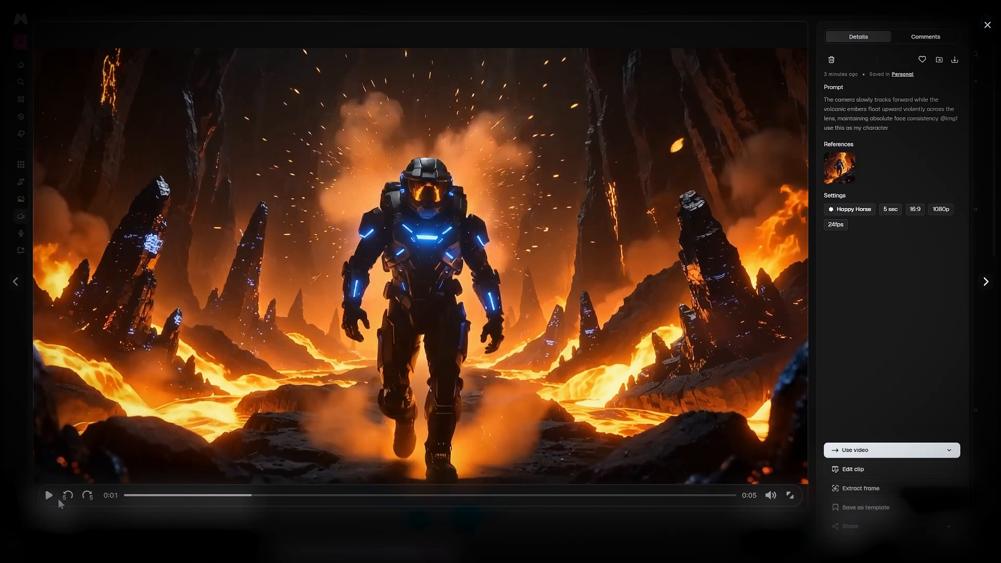
click(771, 495)
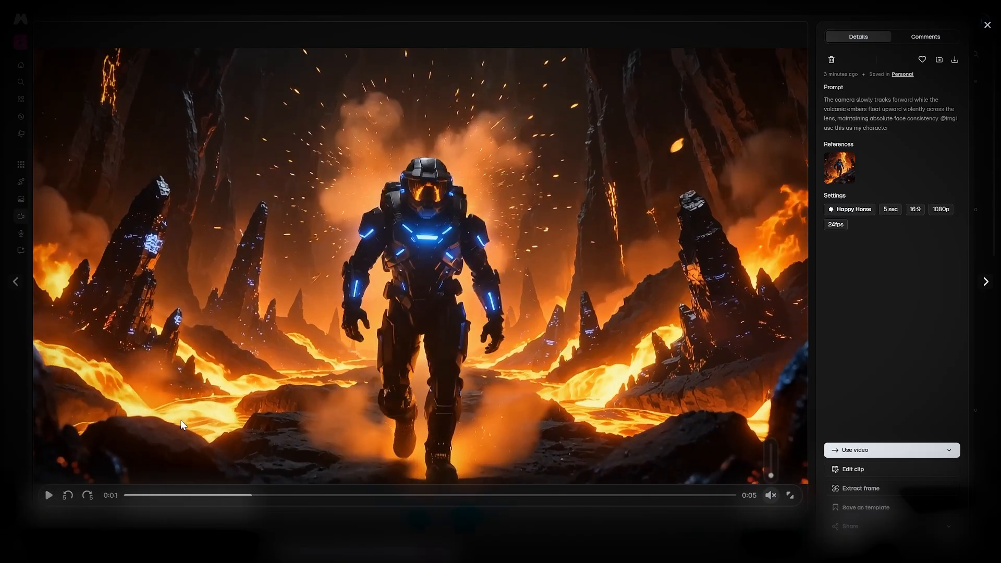
click(49, 495)
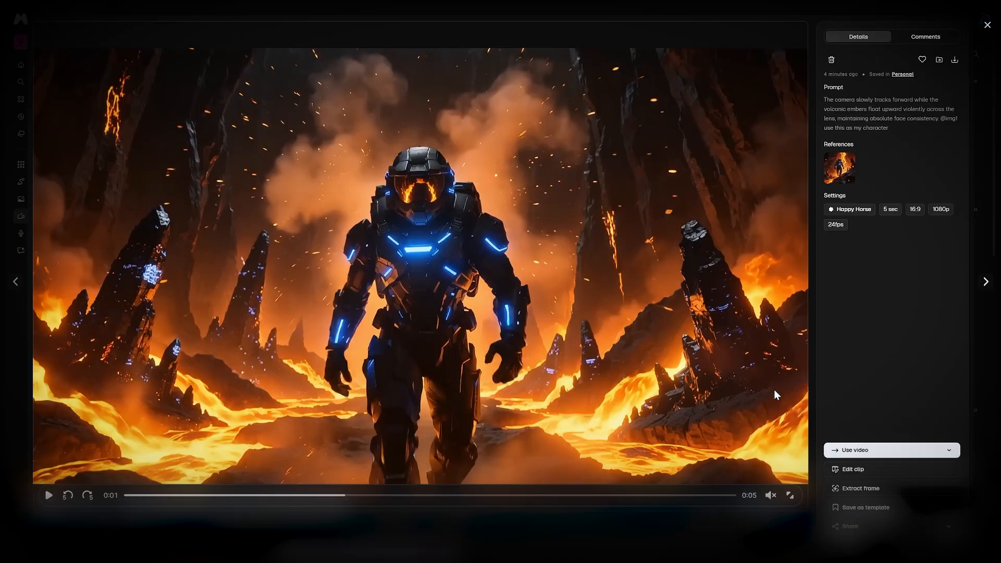
Step: Send the generated video to the Video Upscaler
click(948, 451)
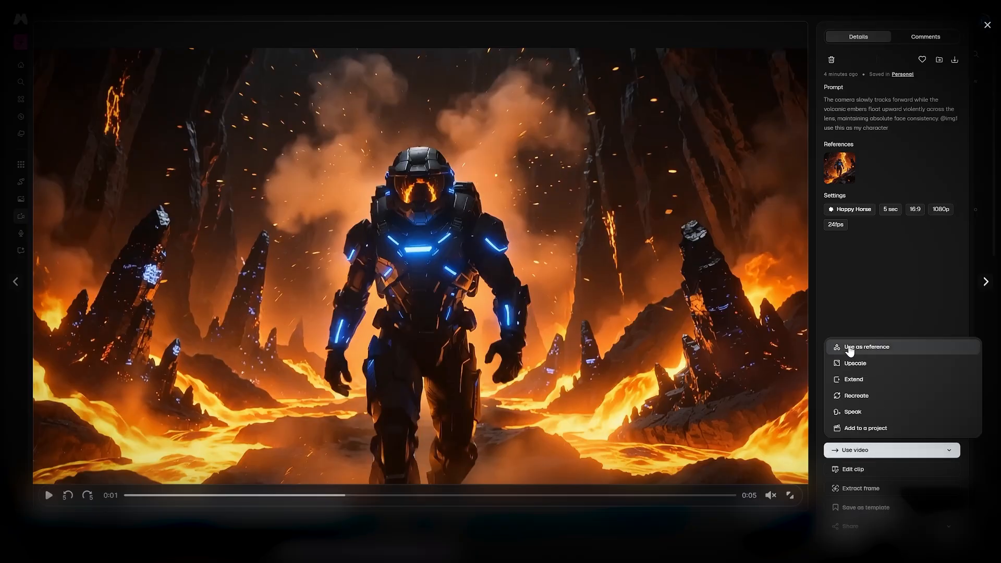
click(850, 298)
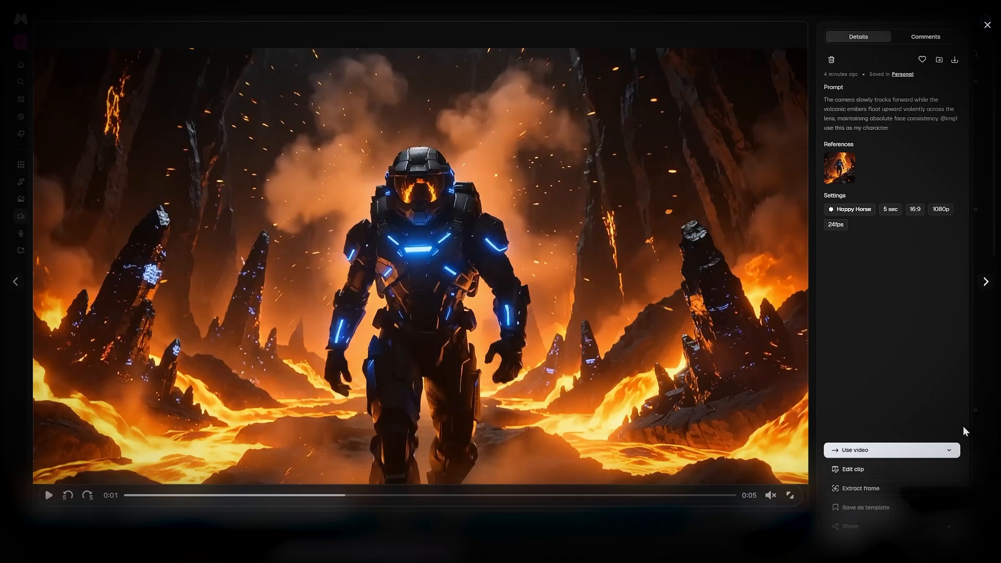
click(949, 450)
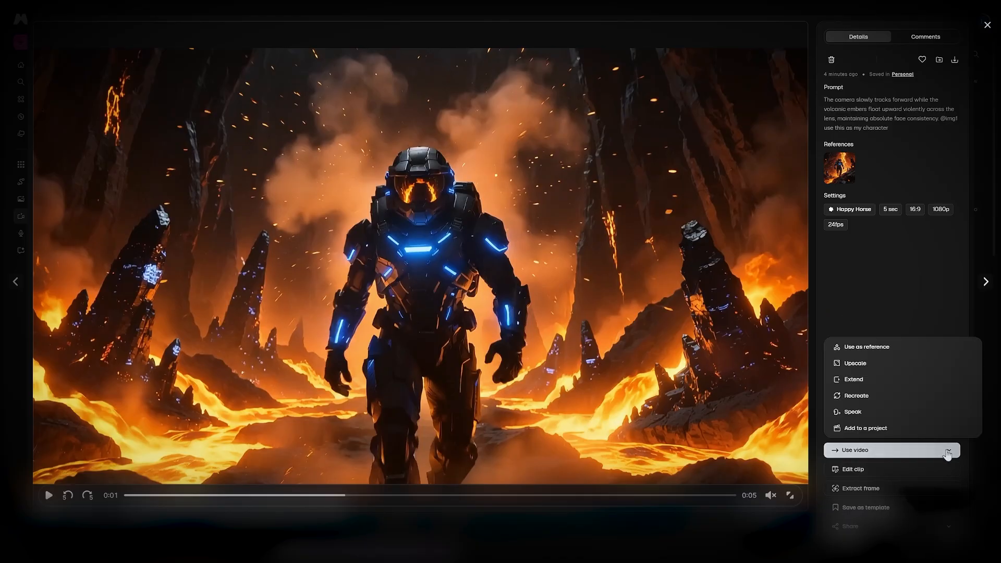
click(876, 365)
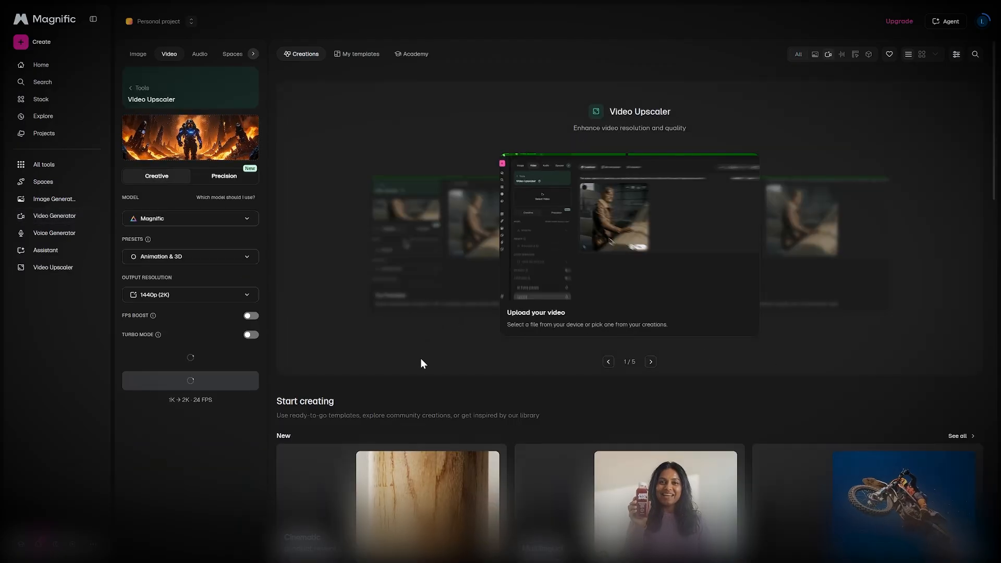
Step: Choose Magnific as the upscaling model
click(157, 219)
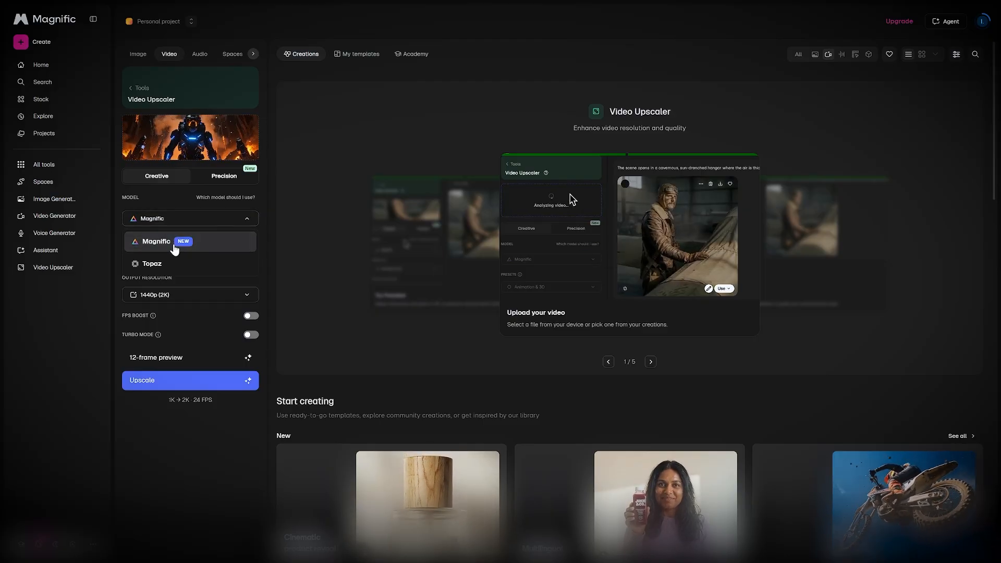
click(170, 485)
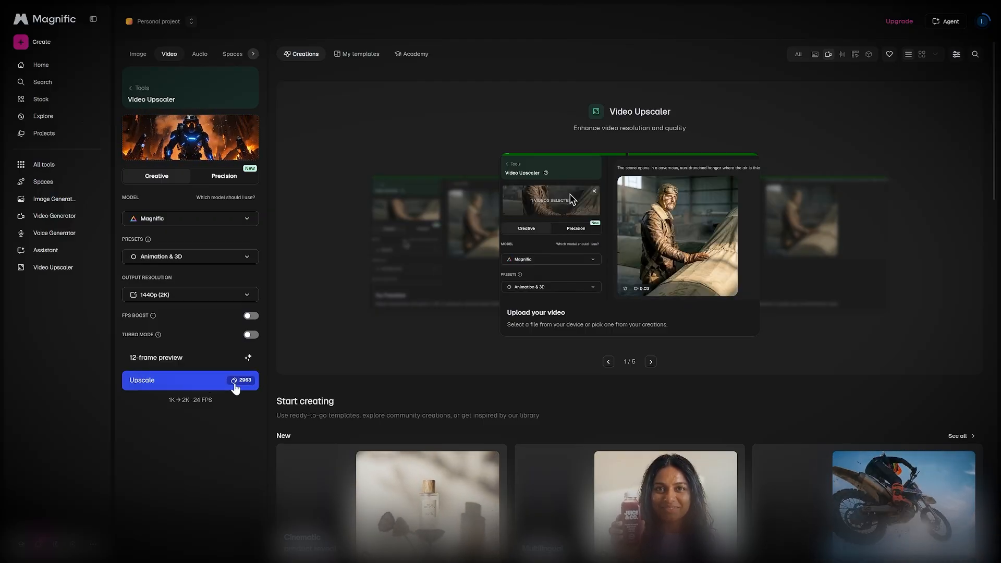
click(235, 387)
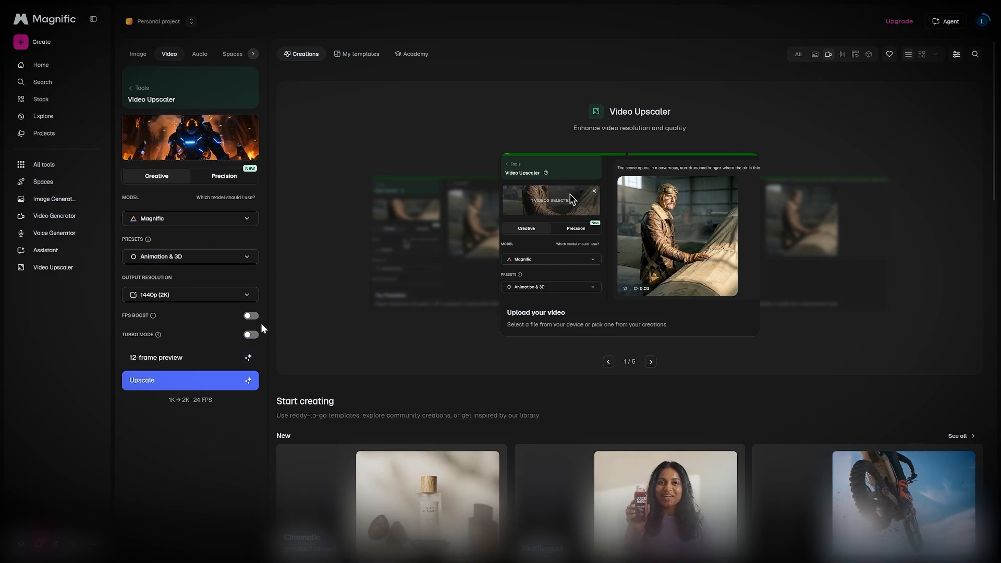
Step: Switch between Creative and Precision modes to compare their upscaler settings
click(222, 182)
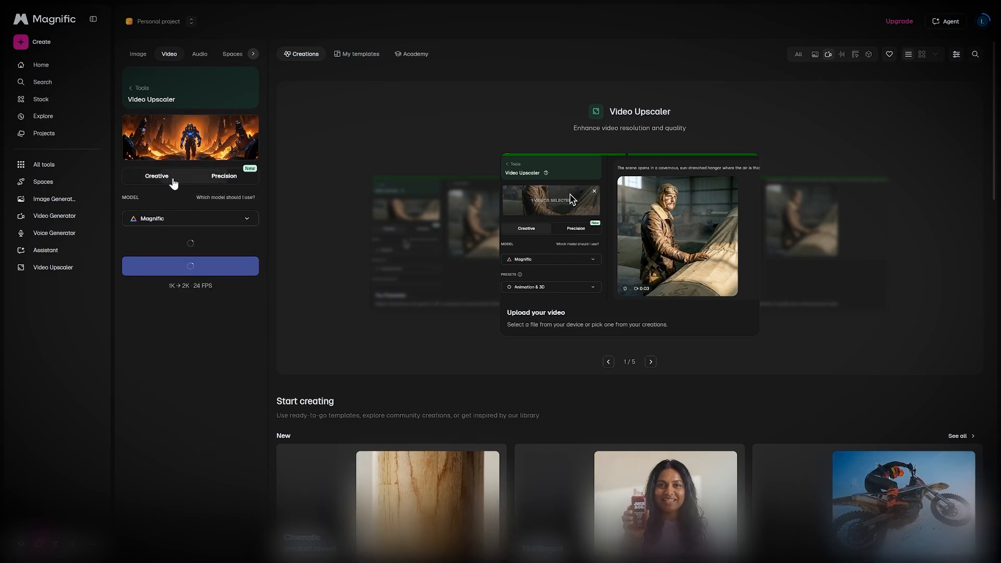
click(163, 183)
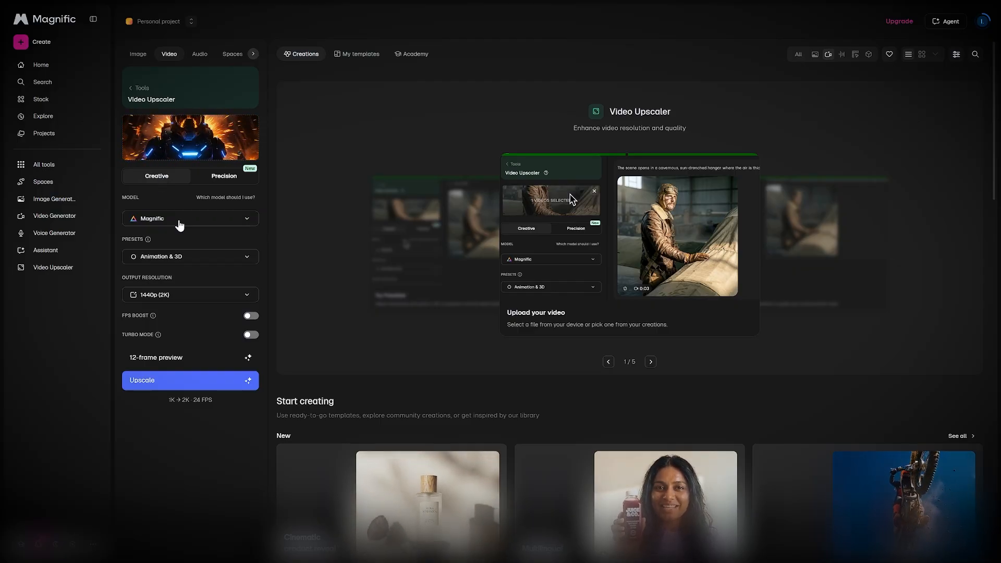
click(221, 183)
click(172, 183)
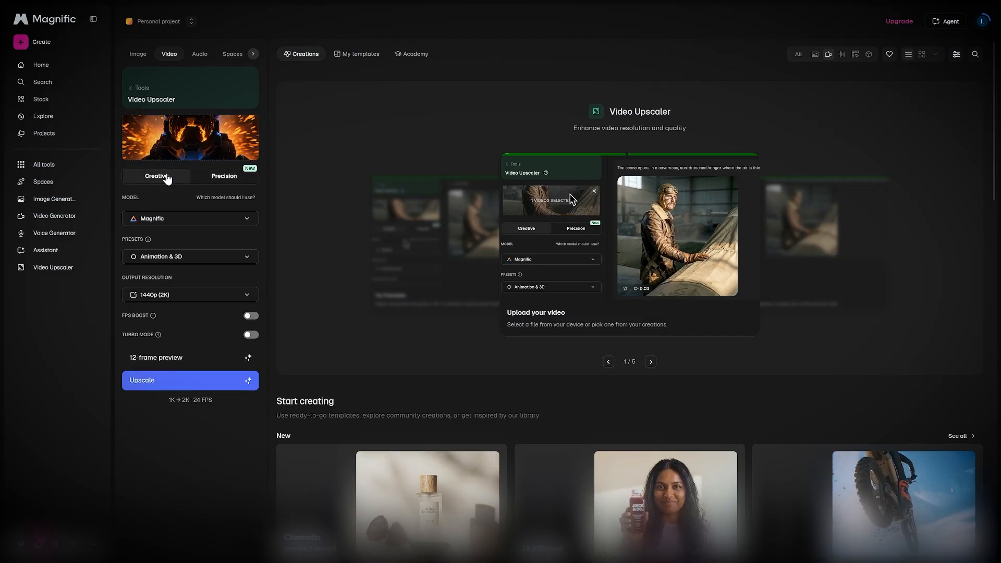
Step: Select the generated video in the upscaler's video picker and close it without adding
click(175, 150)
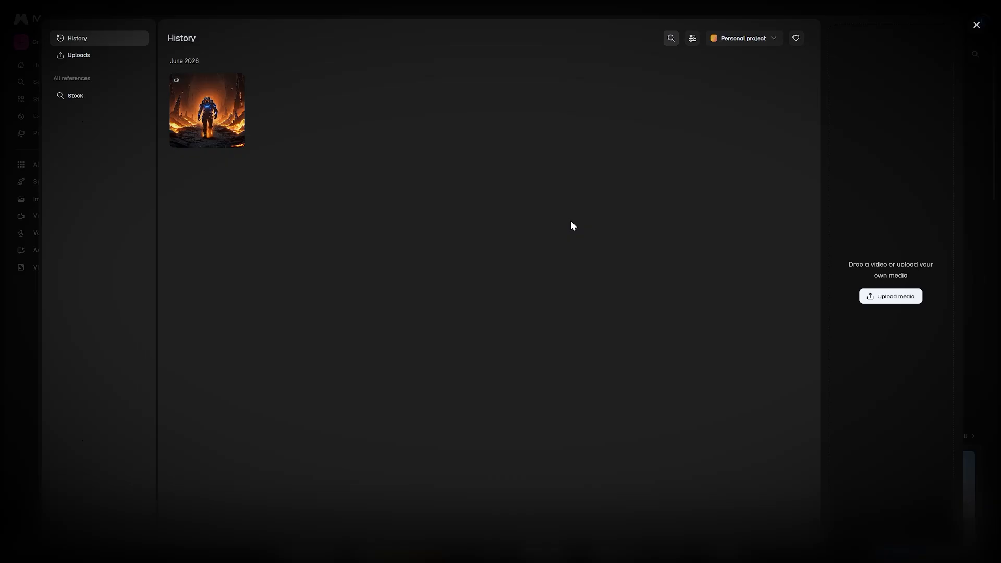
click(210, 146)
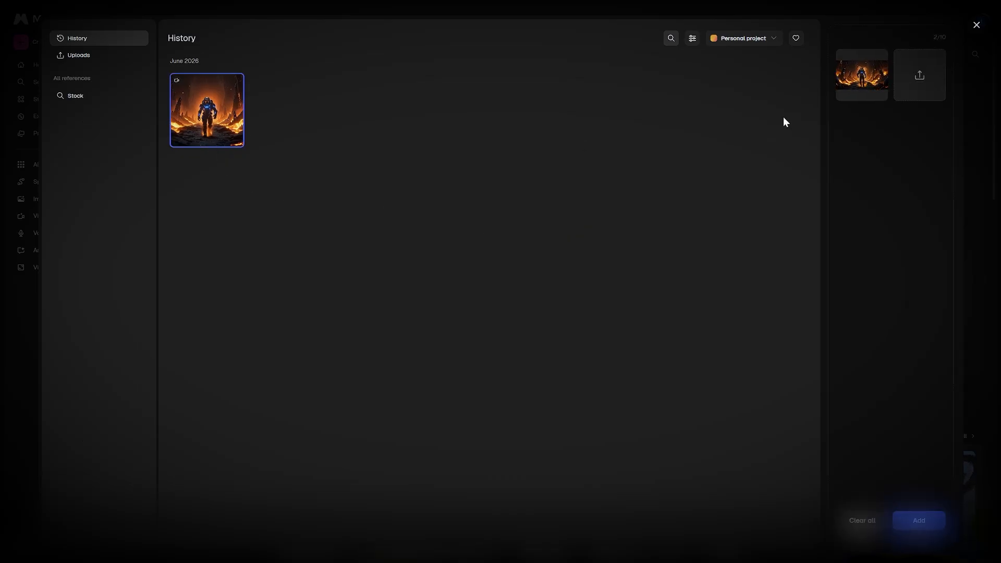
mouse_move(837, 85)
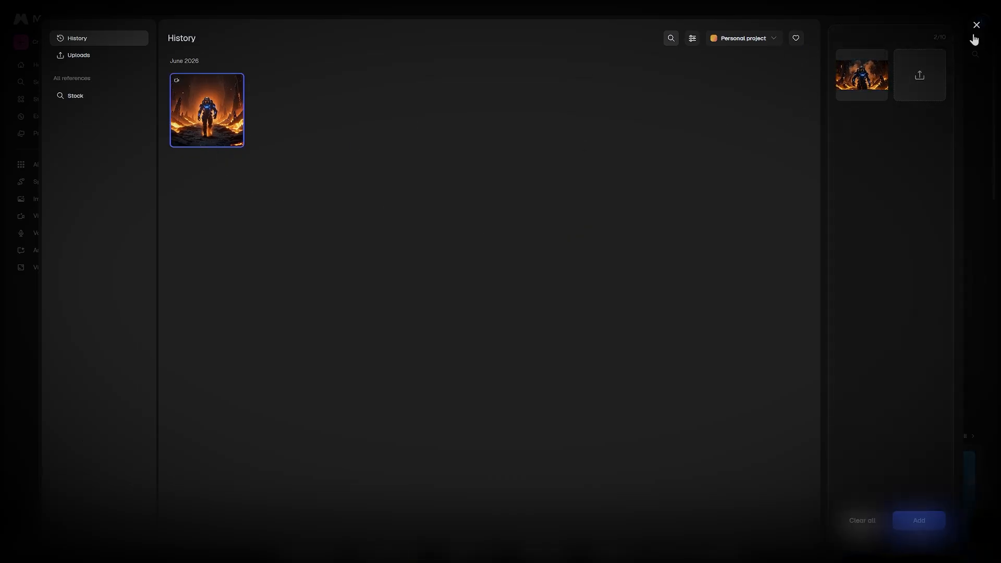
click(976, 27)
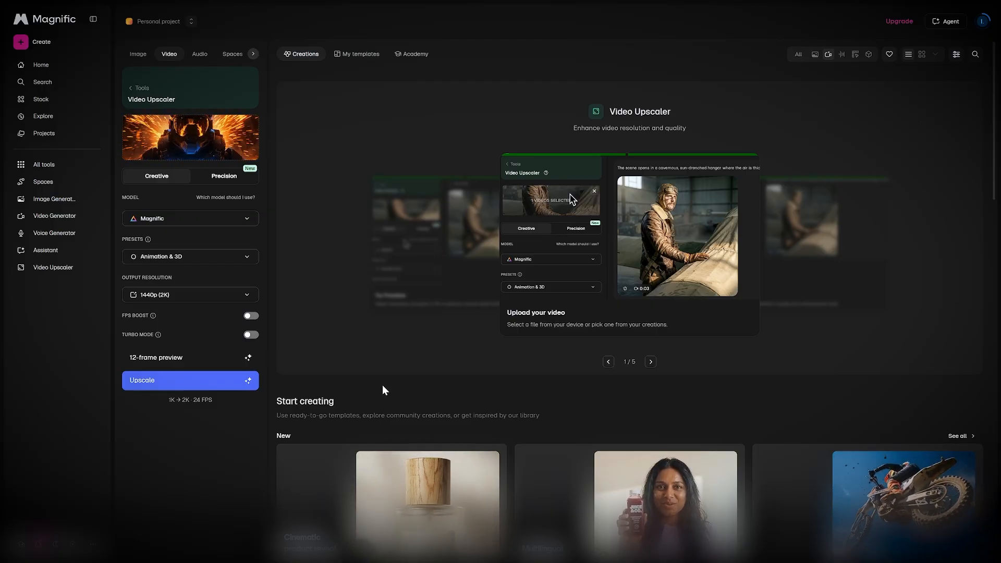
Step: Switch the upscaler to Precision mode
click(215, 177)
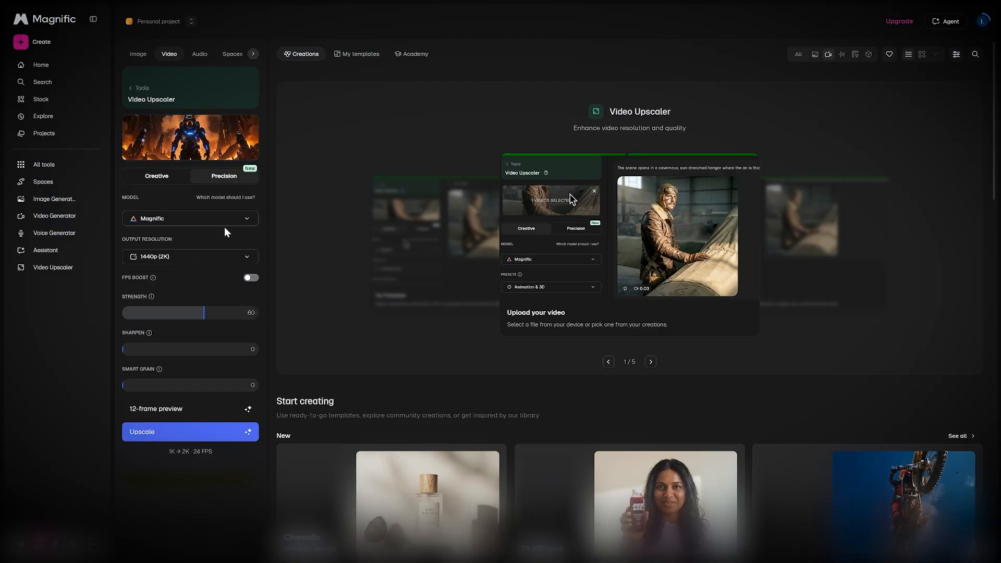
scroll(737, 372, down, 1)
scroll(737, 371, up, 1)
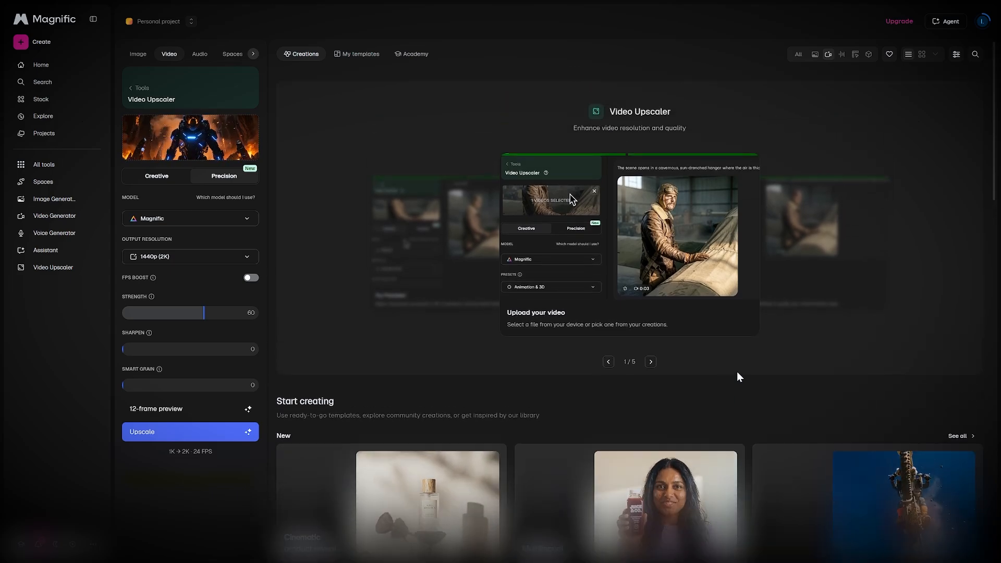
Step: Switch the upscaler back to Creative mode
click(156, 178)
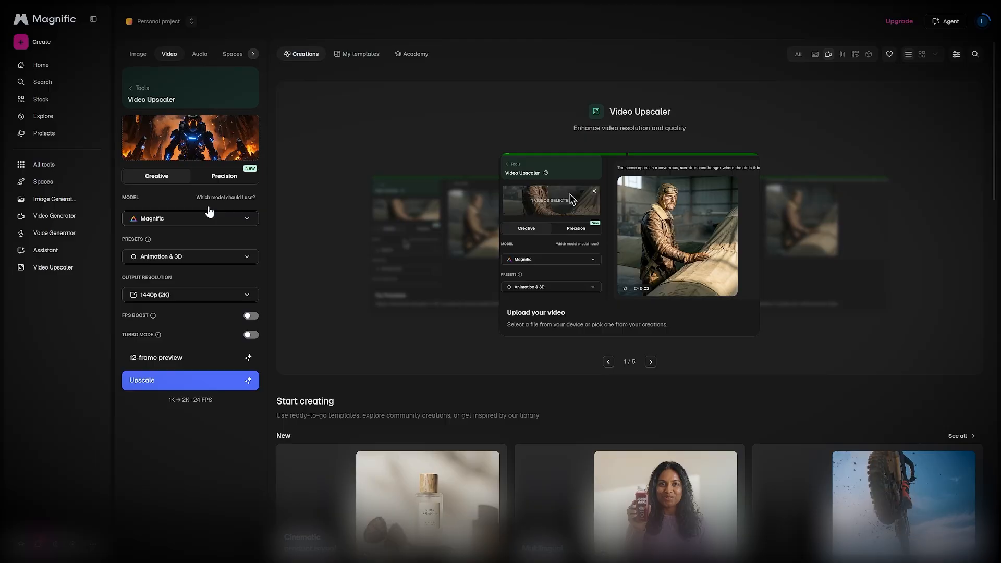
click(181, 223)
click(186, 241)
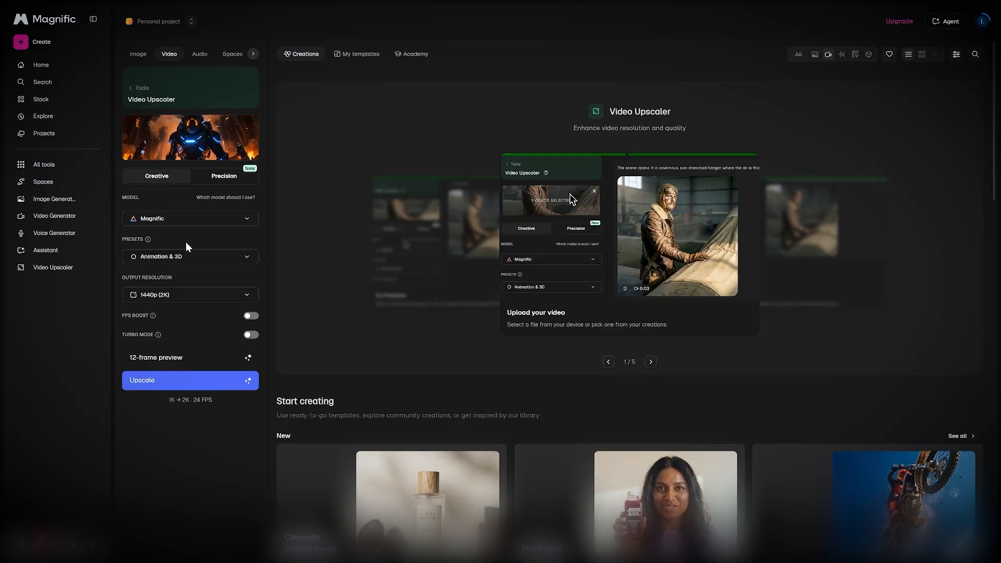
click(188, 219)
click(180, 242)
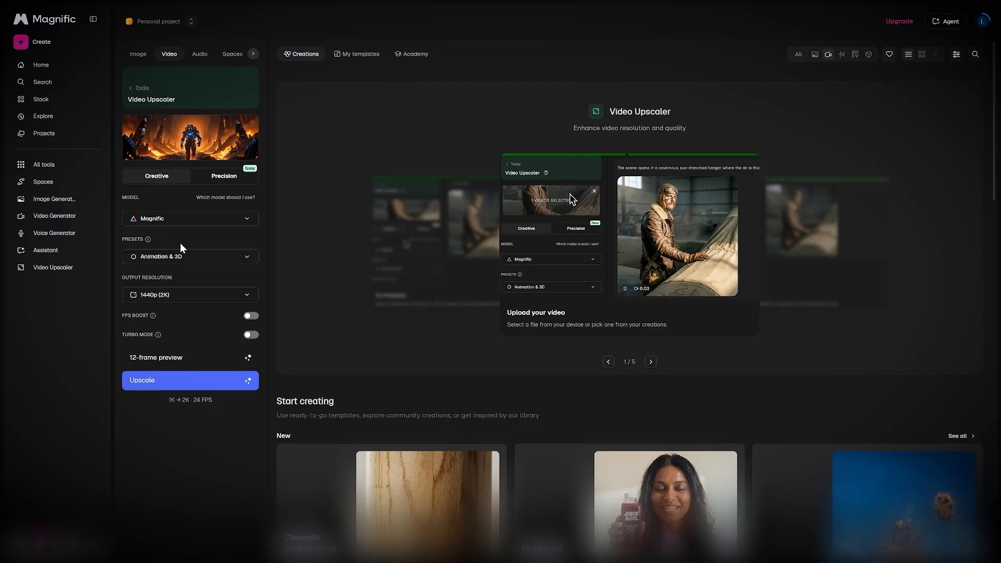
Step: Browse the preset options, keeping Animation & 3D, and choose 1440p (2K) as the output resolution
click(192, 258)
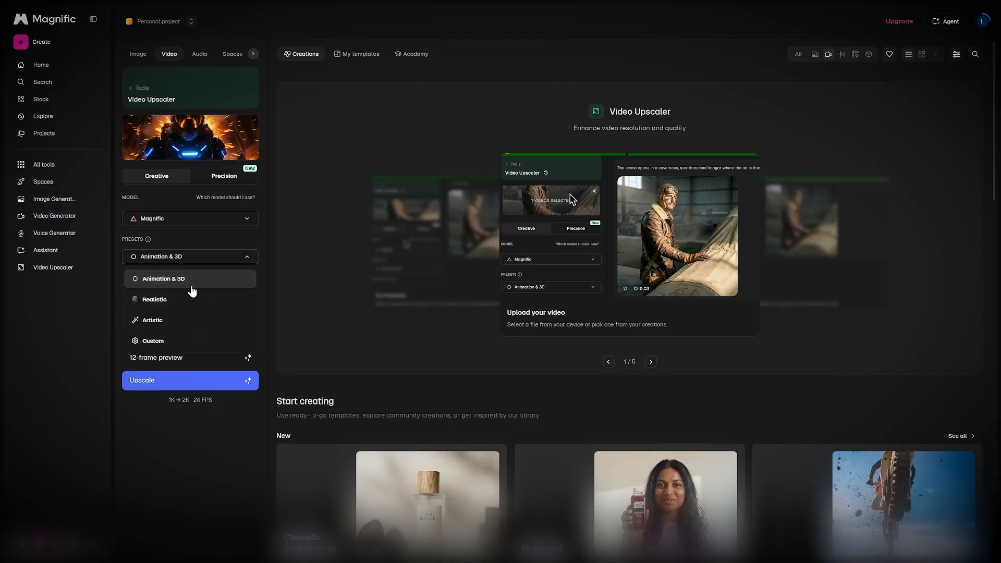
click(178, 413)
click(179, 295)
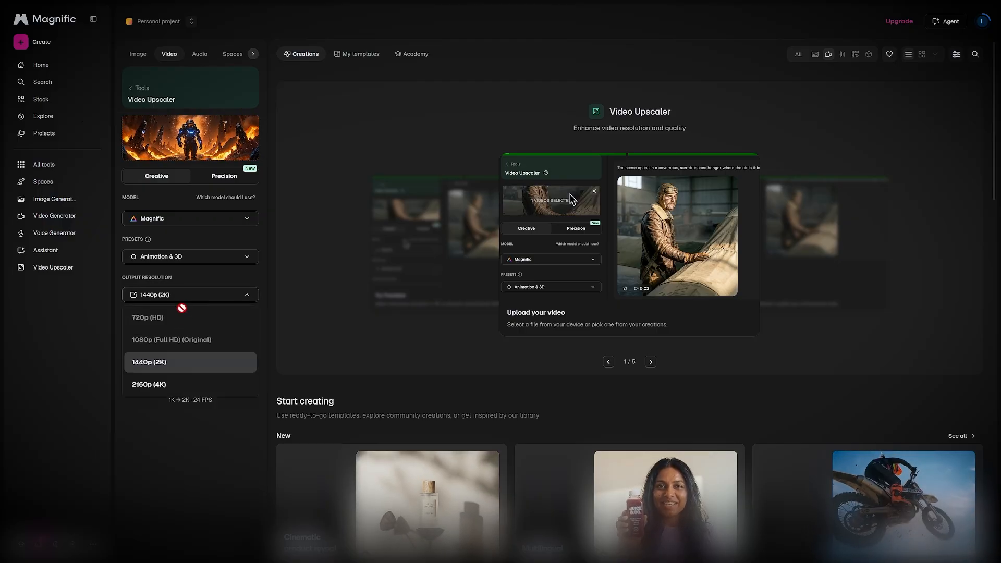
click(192, 364)
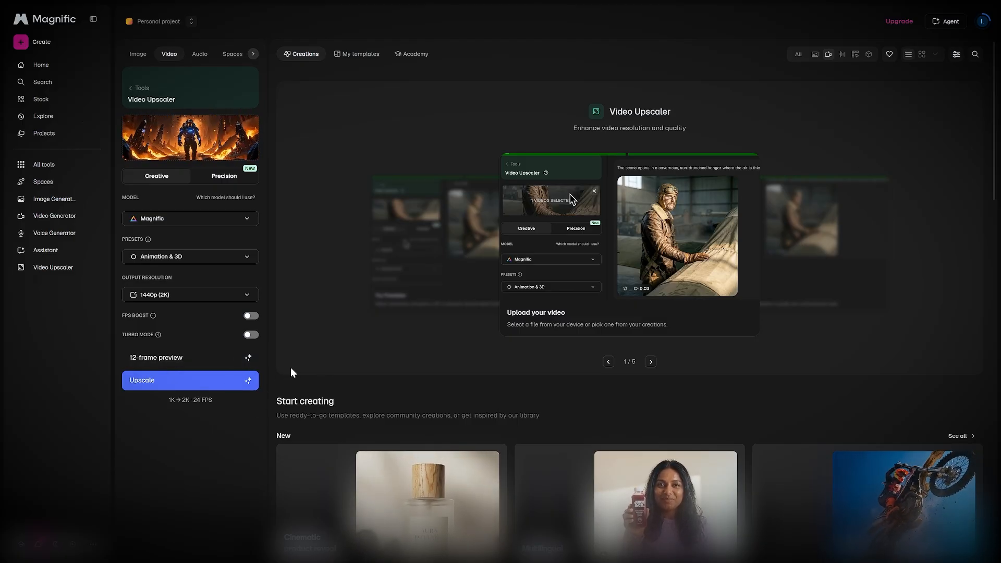
Step: Open the video picker from the thumbnail and close it again
mouse_move(195, 143)
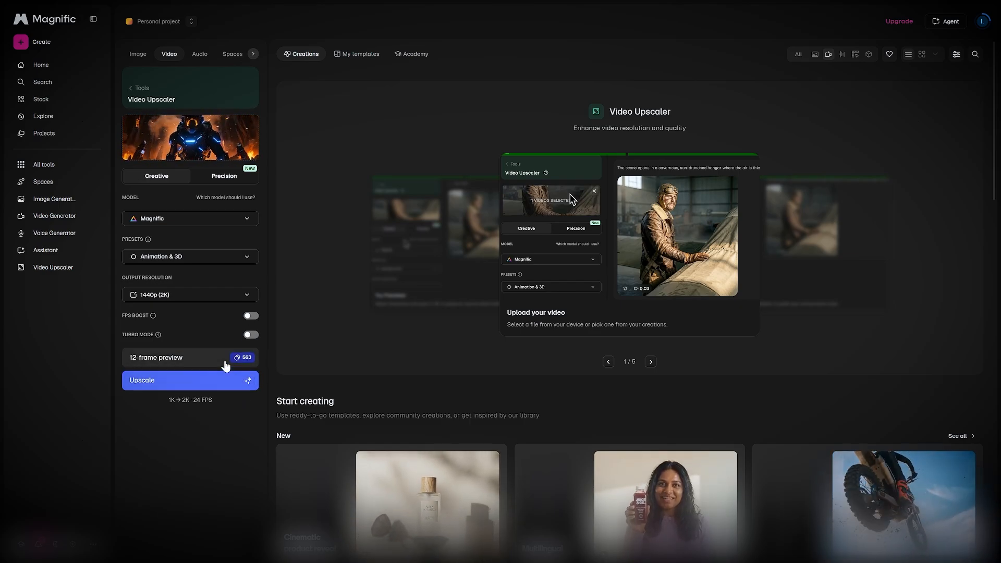
click(153, 141)
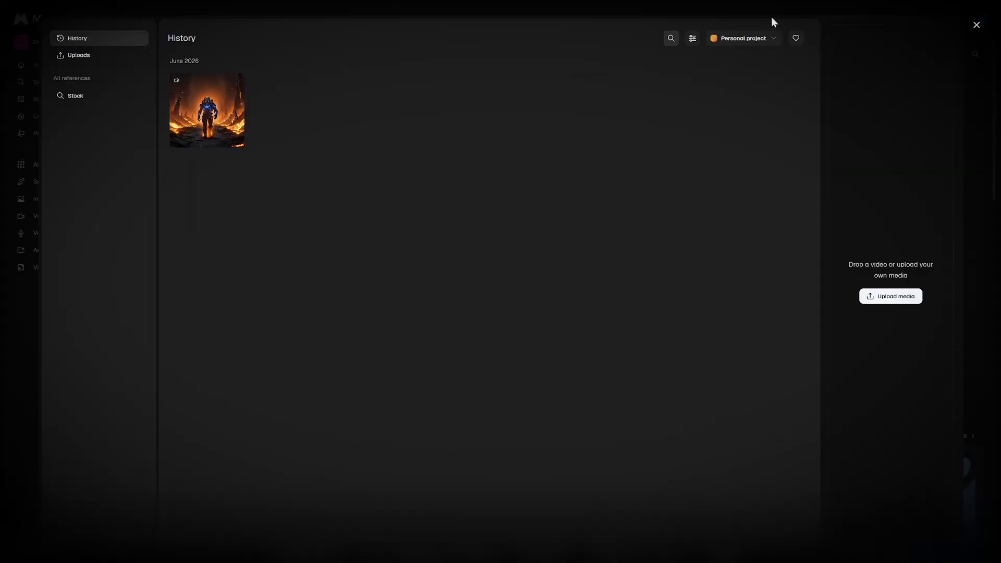
click(921, 65)
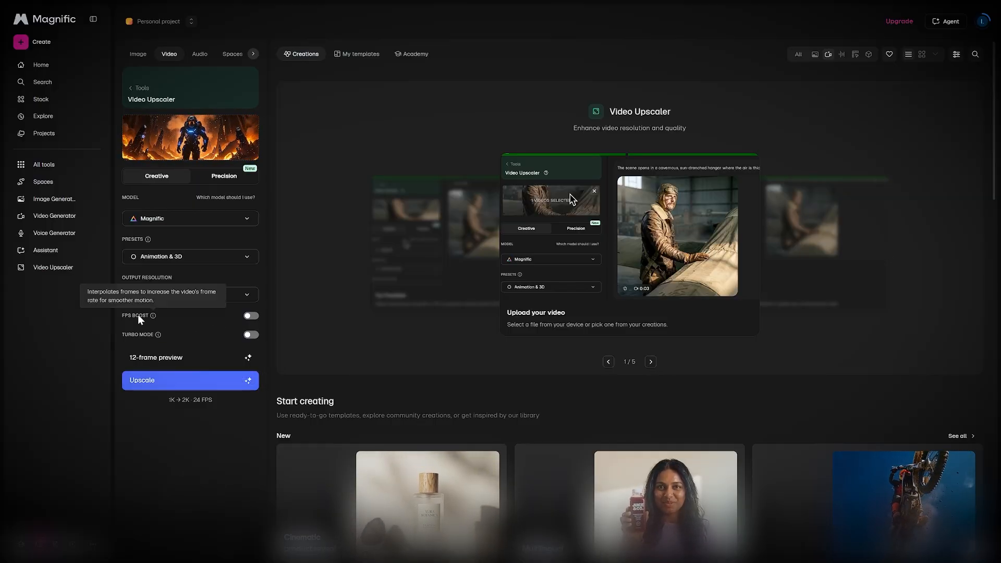
Step: Turn on FPS Boost for the upscale
mouse_move(156, 337)
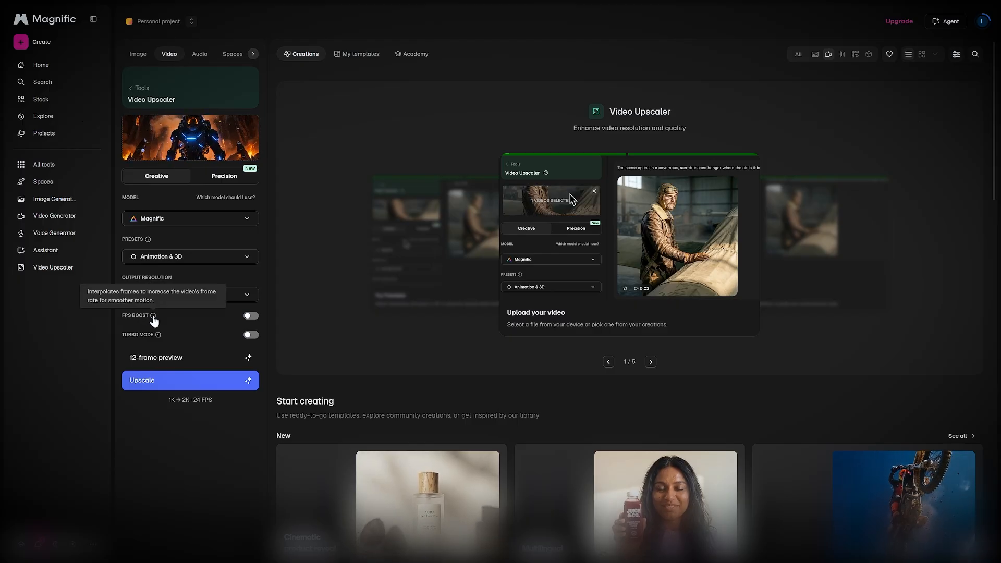
click(250, 317)
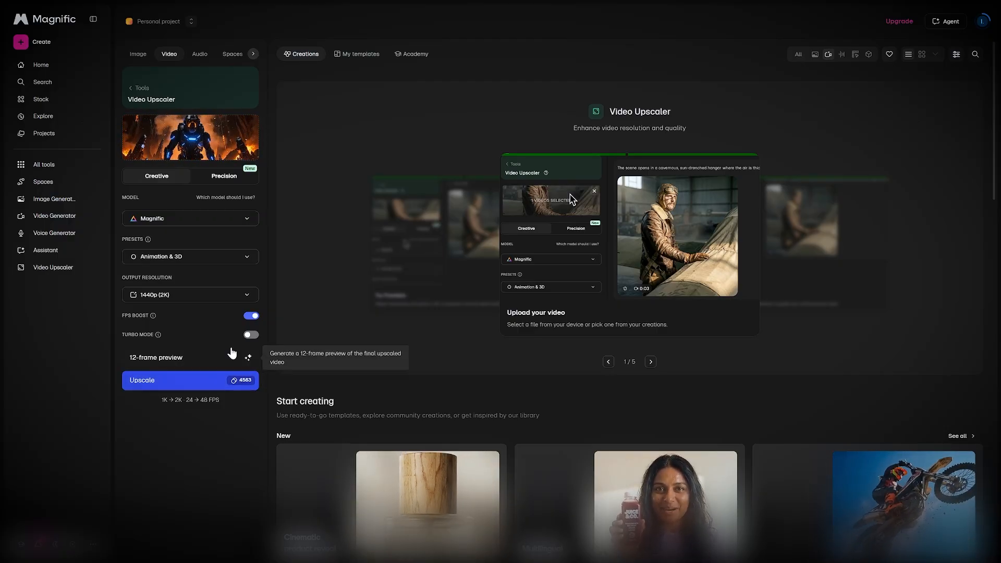
click(250, 319)
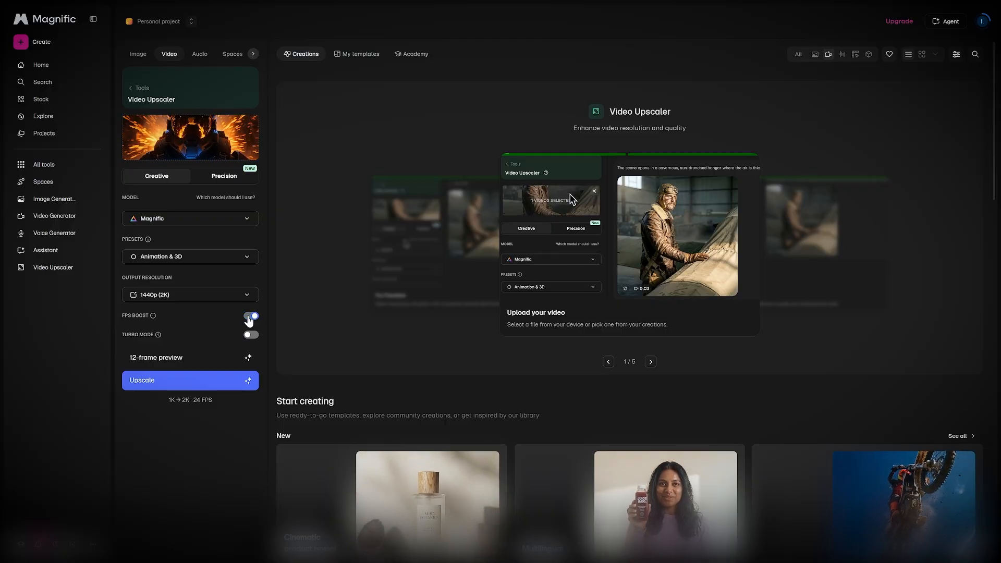
click(250, 319)
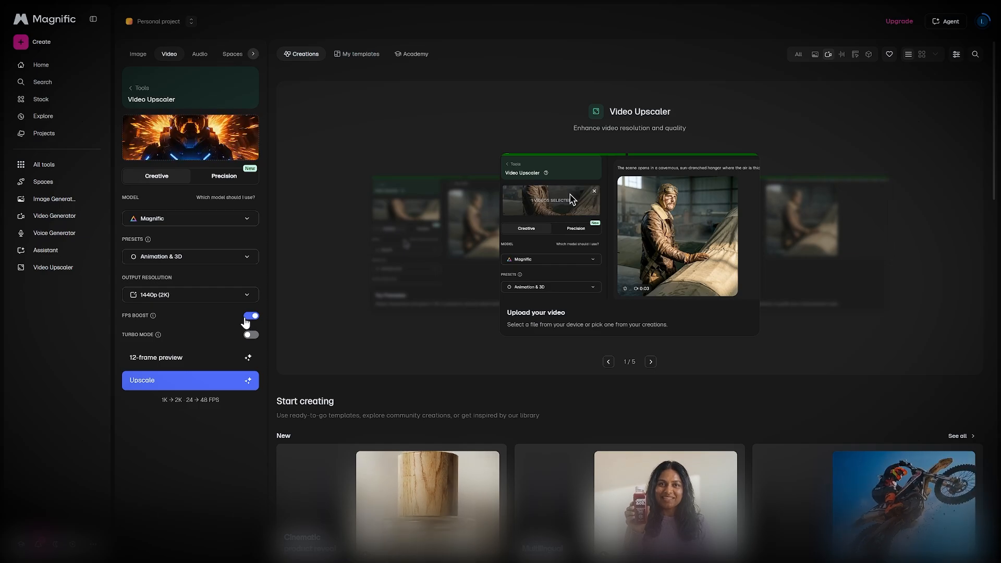
Step: Turn on Turbo Mode and return to the Magnific home page
mouse_move(153, 316)
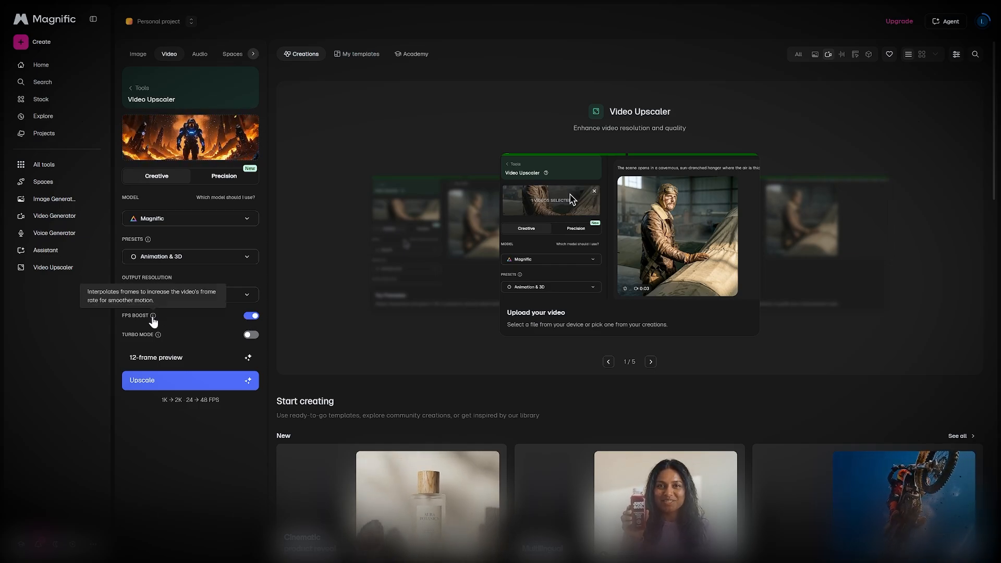
click(250, 335)
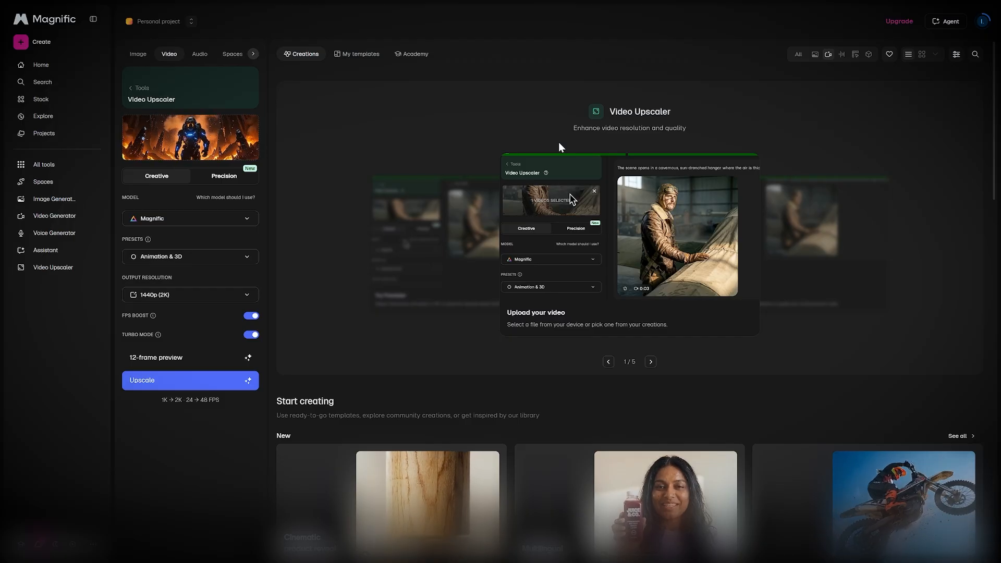
click(37, 24)
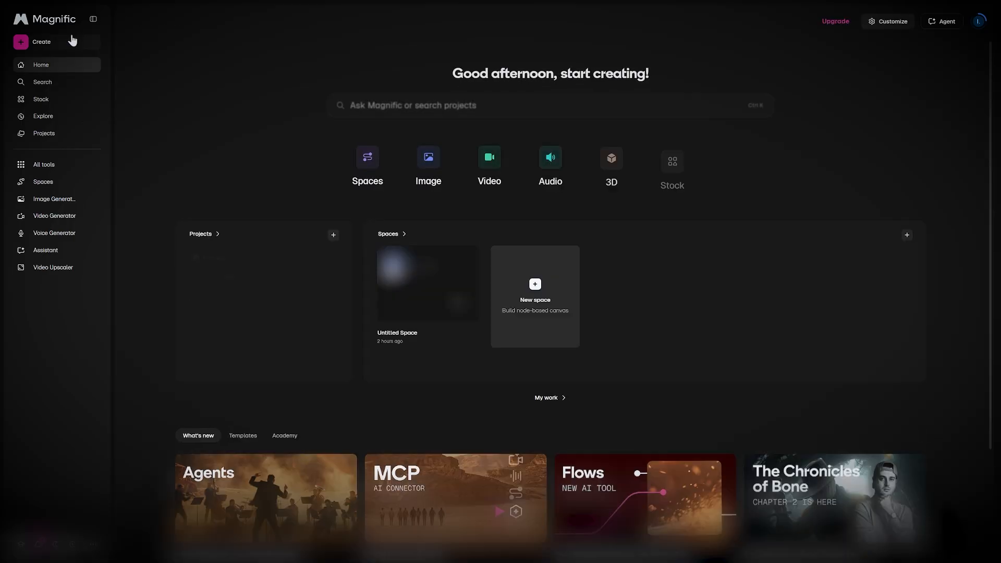